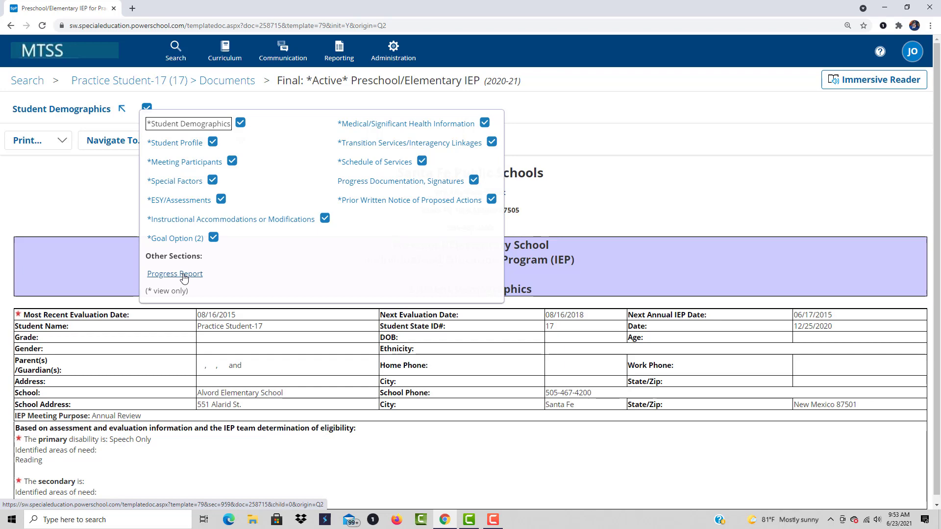
Open the IEP's Progress Report section and select the 3 - Motor Skills goal.
{"action": "left_click", "coordinate": [183, 278]}
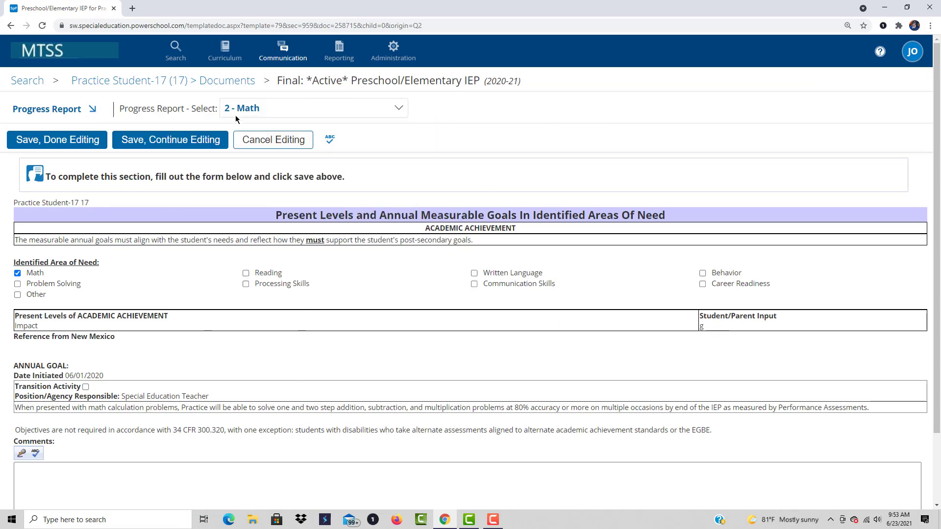
{"action": "left_click", "coordinate": [331, 106]}
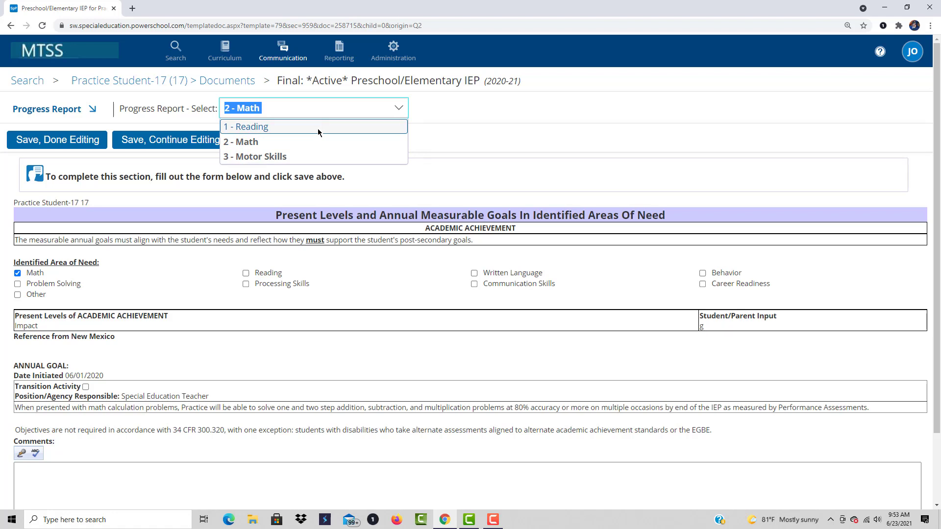
{"action": "left_click", "coordinate": [300, 158]}
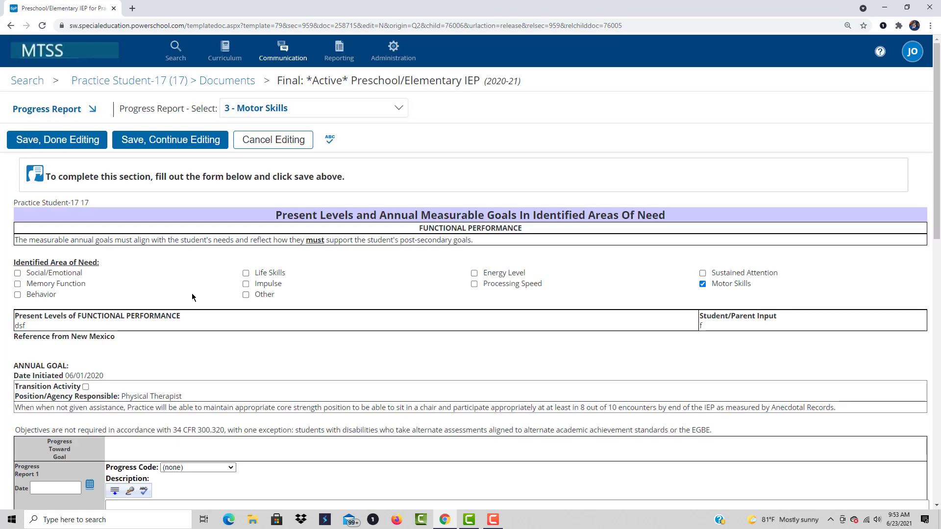
Examine the Motor Skills annual goal and the date, progress code and description fields of Progress Reports 1 through 8.
{"action": "scroll", "coordinate": [193, 297], "scroll_direction": "down", "scroll_amount": 5}
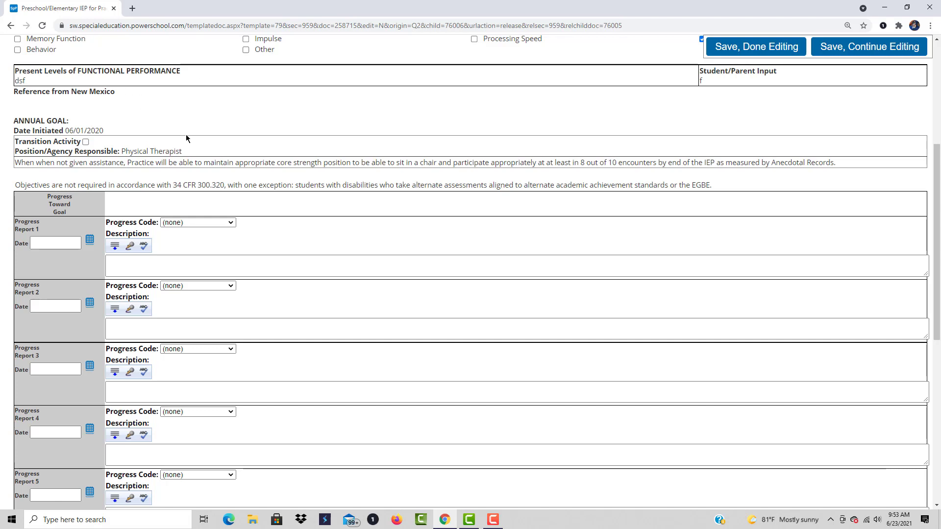
{"action": "scroll", "coordinate": [173, 121], "scroll_direction": "down", "scroll_amount": 1}
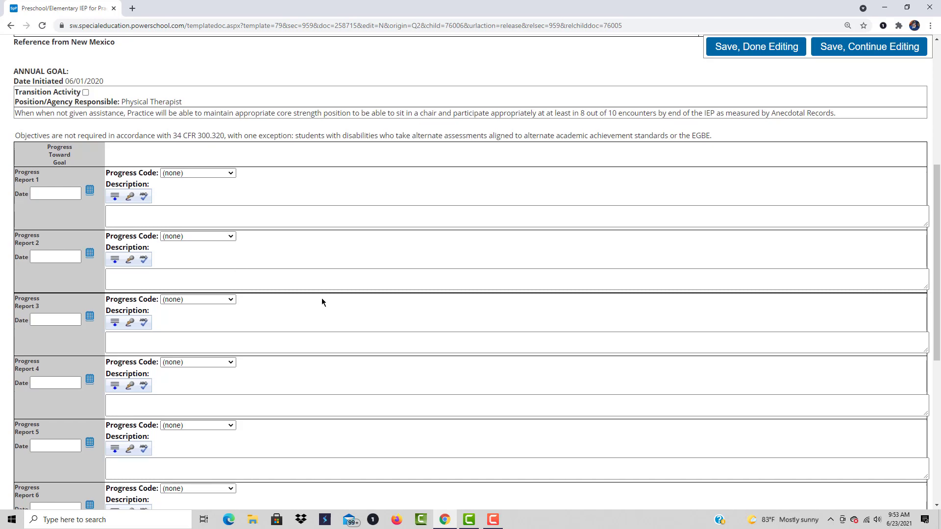
{"action": "scroll", "coordinate": [322, 298], "scroll_direction": "down", "scroll_amount": 2}
{"action": "scroll", "coordinate": [322, 298], "scroll_direction": "up", "scroll_amount": 1}
{"action": "scroll", "coordinate": [321, 297], "scroll_direction": "down", "scroll_amount": 2}
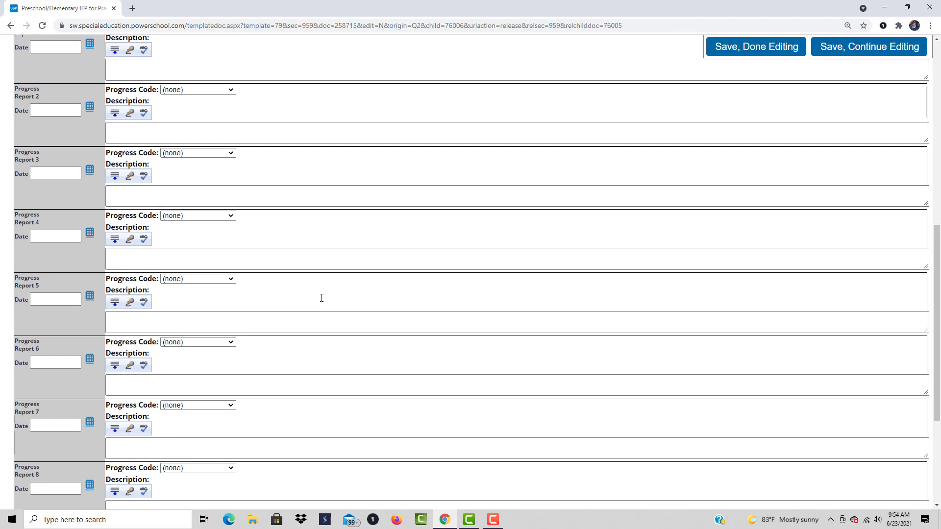
{"action": "scroll", "coordinate": [322, 298], "scroll_direction": "down", "scroll_amount": 2}
{"action": "scroll", "coordinate": [321, 298], "scroll_direction": "up", "scroll_amount": 3}
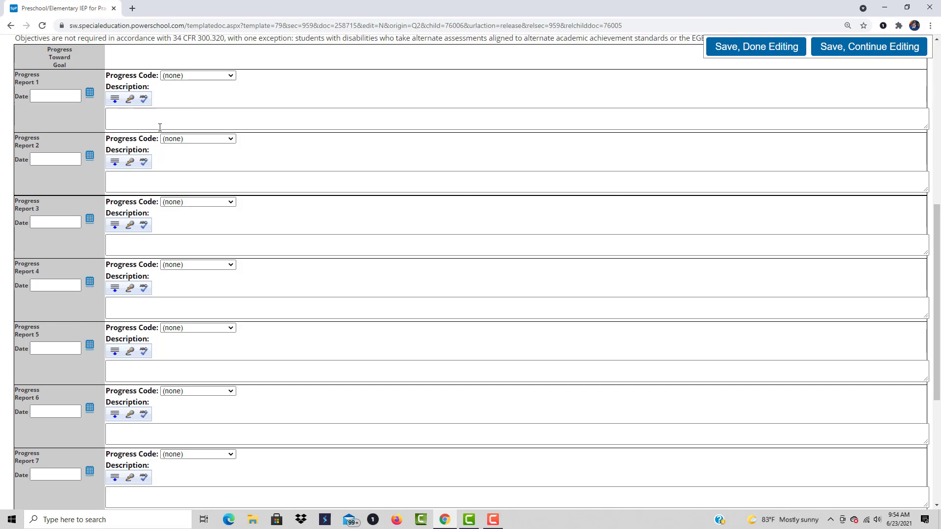
{"action": "scroll", "coordinate": [116, 149], "scroll_direction": "up", "scroll_amount": 3}
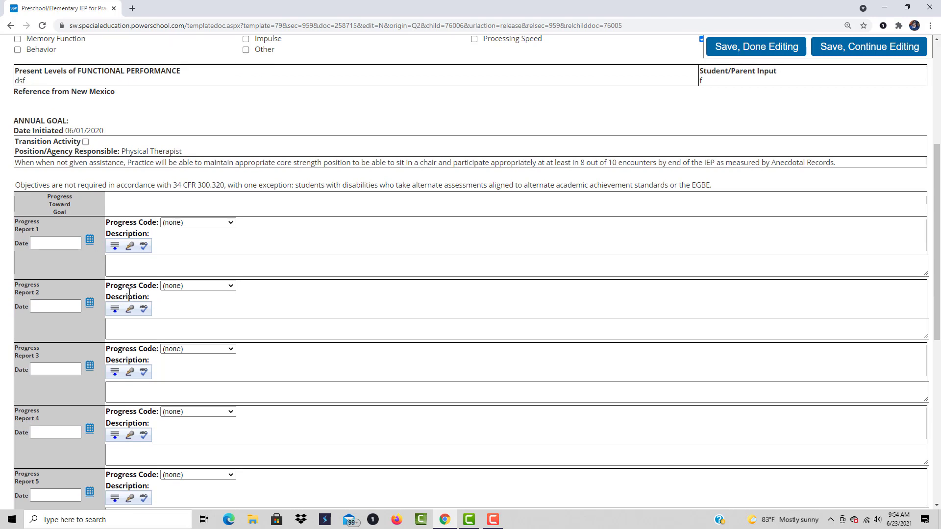
{"action": "scroll", "coordinate": [128, 296], "scroll_direction": "down", "scroll_amount": 3}
{"action": "scroll", "coordinate": [151, 298], "scroll_direction": "up", "scroll_amount": 1}
{"action": "scroll", "coordinate": [151, 297], "scroll_direction": "down", "scroll_amount": 1}
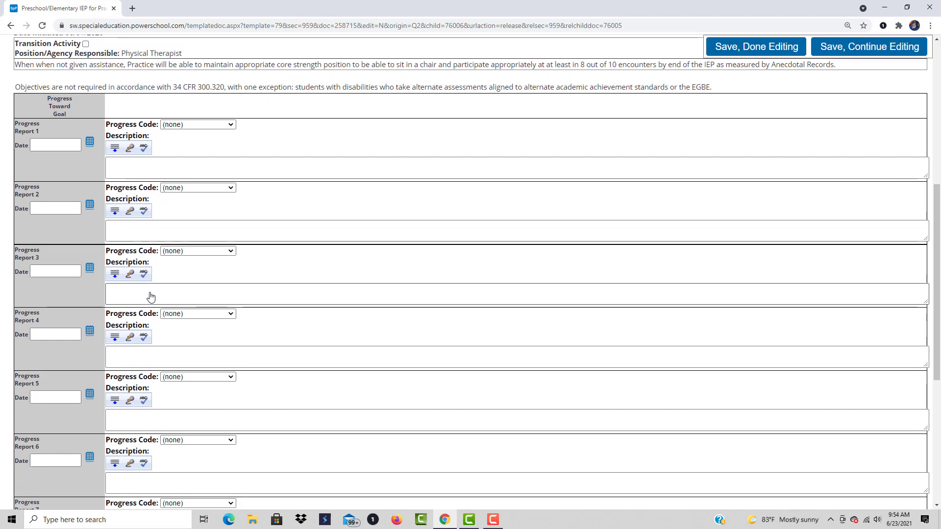
{"action": "scroll", "coordinate": [151, 297], "scroll_direction": "down", "scroll_amount": 4}
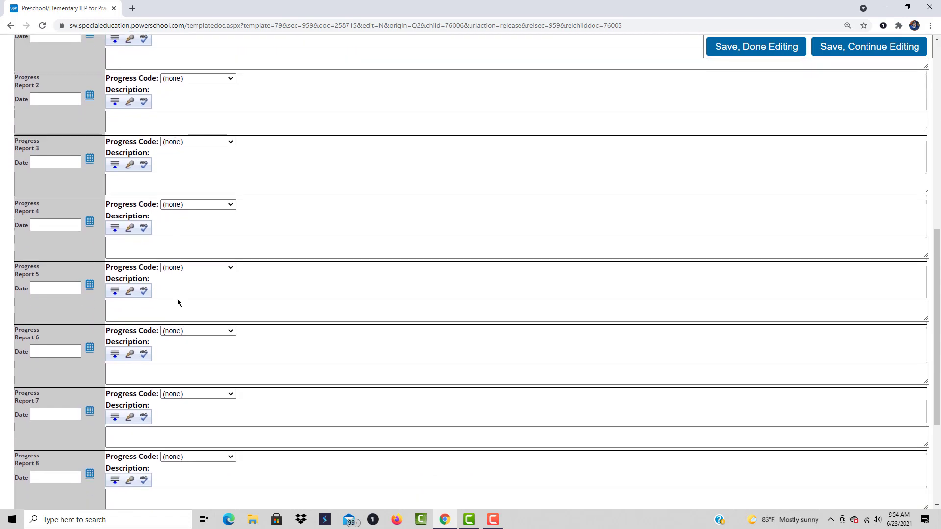
{"action": "scroll", "coordinate": [179, 303], "scroll_direction": "down", "scroll_amount": 1}
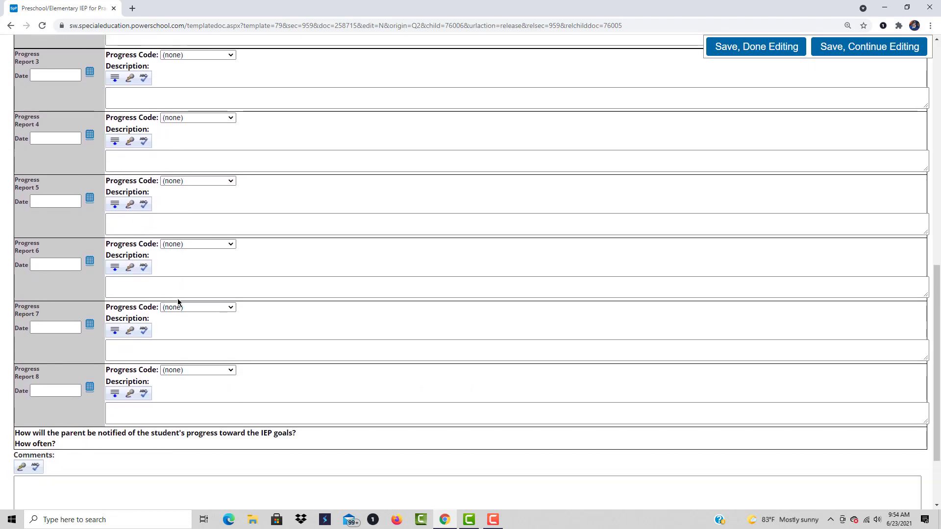
{"action": "scroll", "coordinate": [178, 302], "scroll_direction": "up", "scroll_amount": 3}
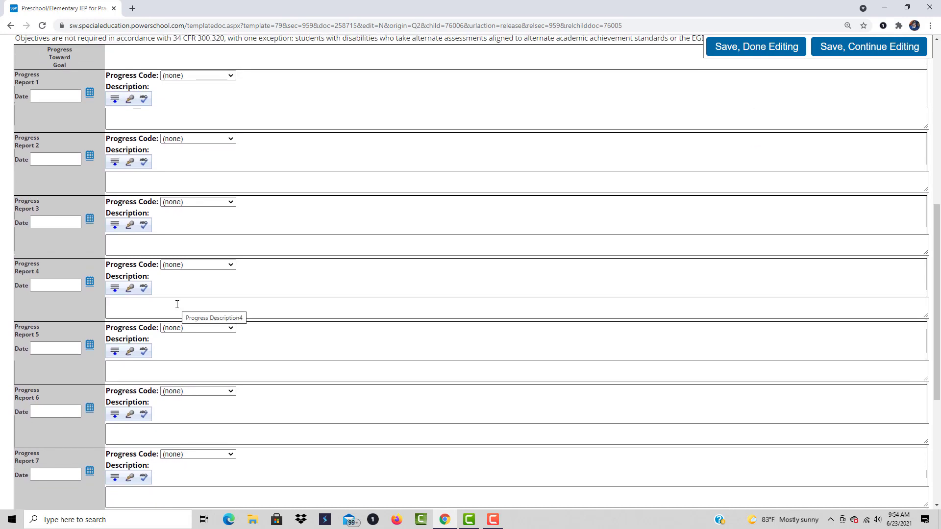
{"action": "scroll", "coordinate": [177, 305], "scroll_direction": "up", "scroll_amount": 2}
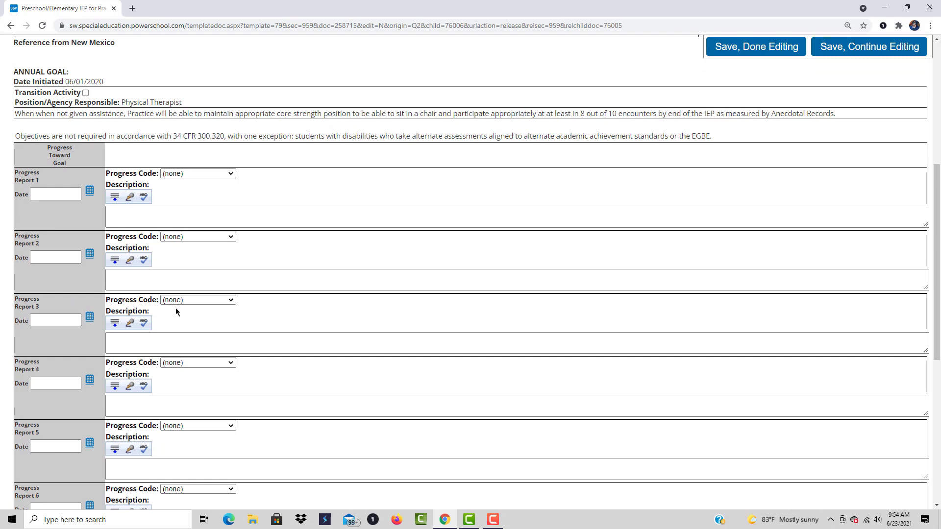
{"action": "scroll", "coordinate": [176, 312], "scroll_direction": "up", "scroll_amount": 2}
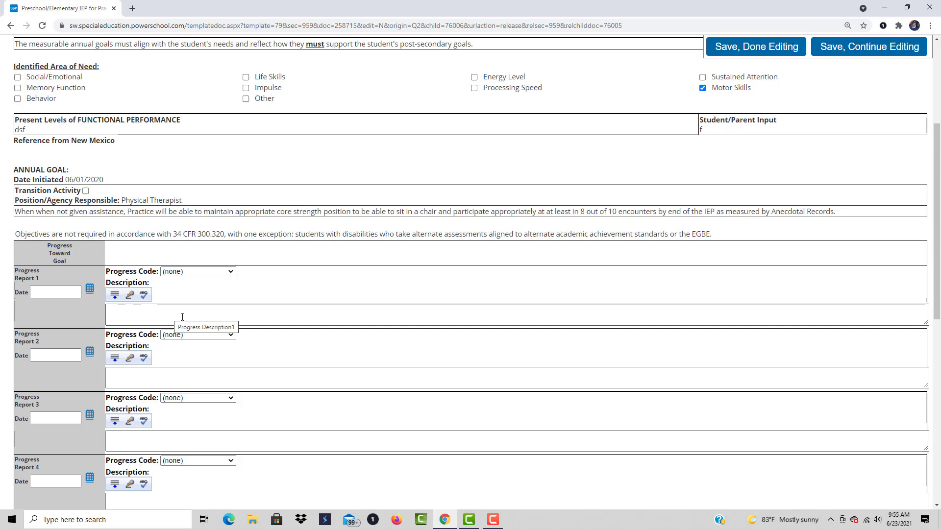
Set Progress Report 1 to 06/23/2021, Sufficient Progress, with description "Practice is able to maintain core strength to participate appropriately in 6 out of 10 encounters.".
{"action": "scroll", "coordinate": [183, 317], "scroll_direction": "down", "scroll_amount": 1}
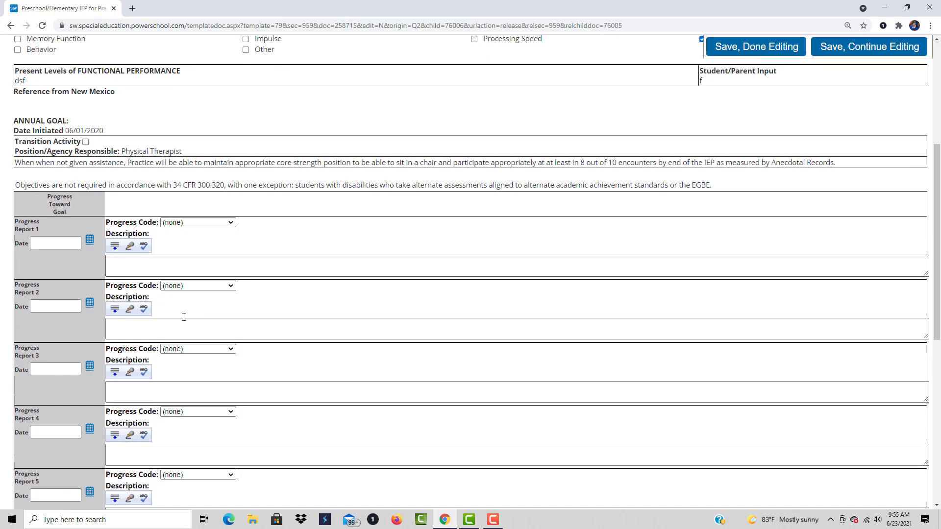
{"action": "left_click", "coordinate": [91, 242]}
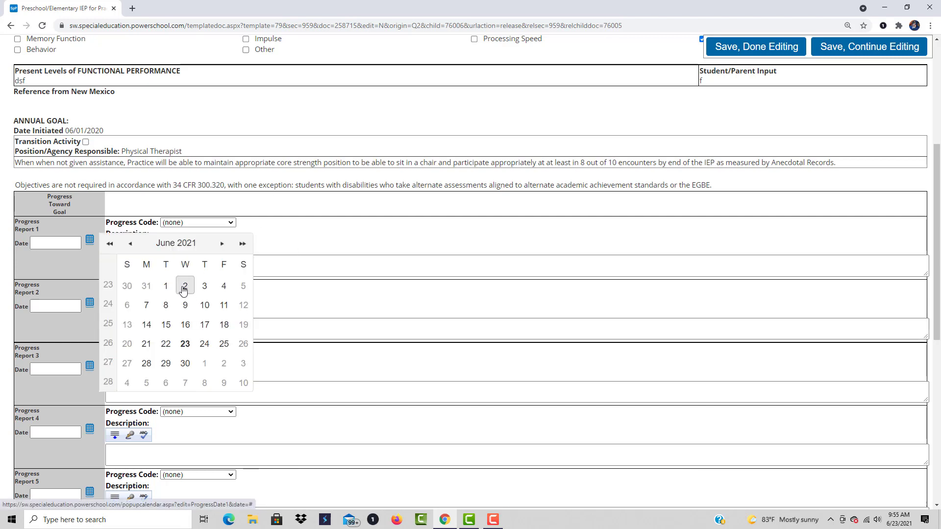
{"action": "left_click", "coordinate": [185, 344]}
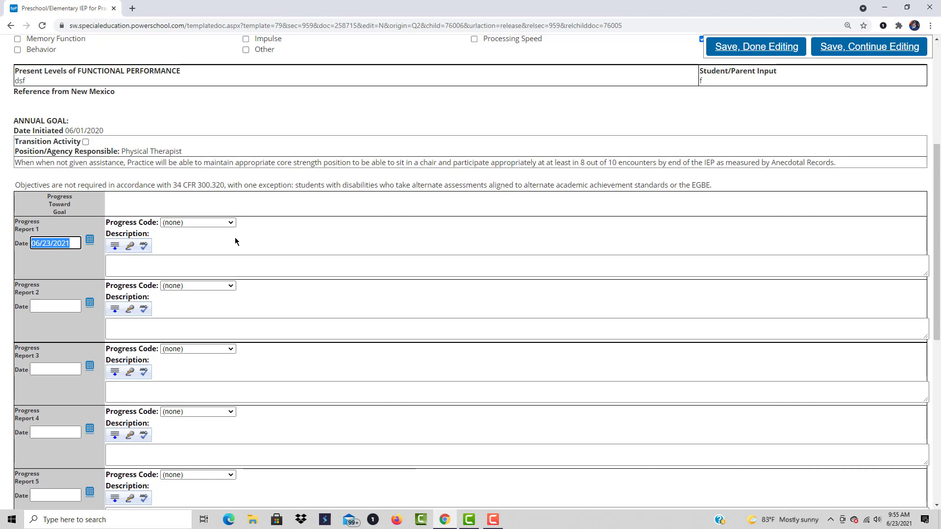
{"action": "left_click", "coordinate": [232, 222]}
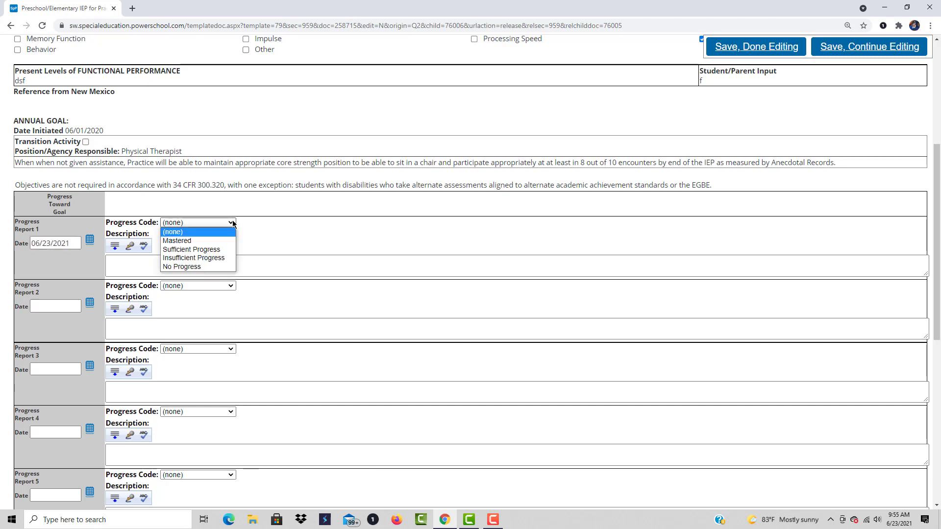
{"action": "left_click", "coordinate": [206, 250]}
{"action": "left_click", "coordinate": [169, 263]}
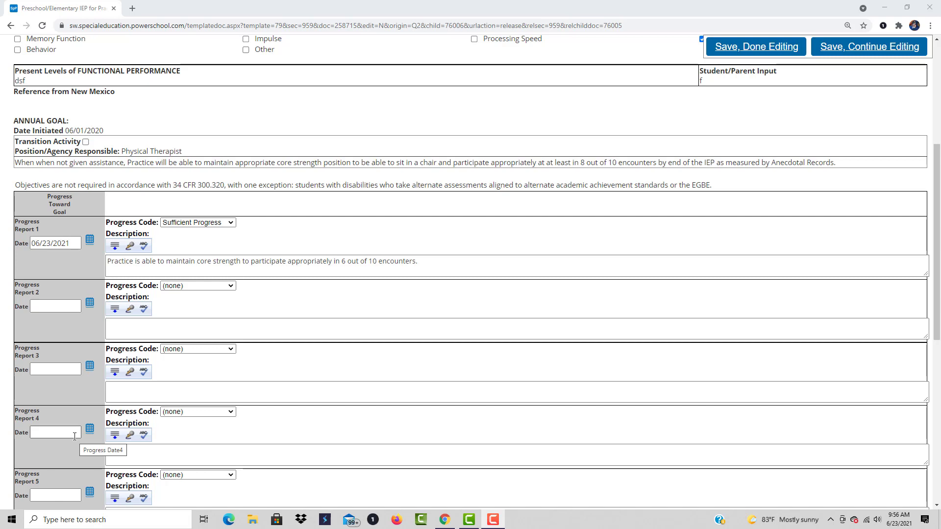
{"action": "scroll", "coordinate": [75, 437], "scroll_direction": "down", "scroll_amount": 1}
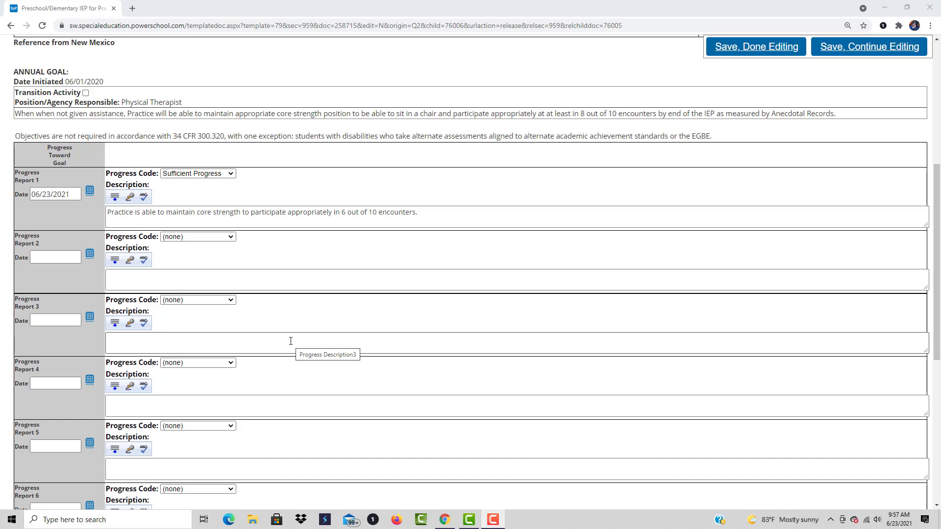
{"action": "scroll", "coordinate": [291, 341], "scroll_direction": "down", "scroll_amount": 7}
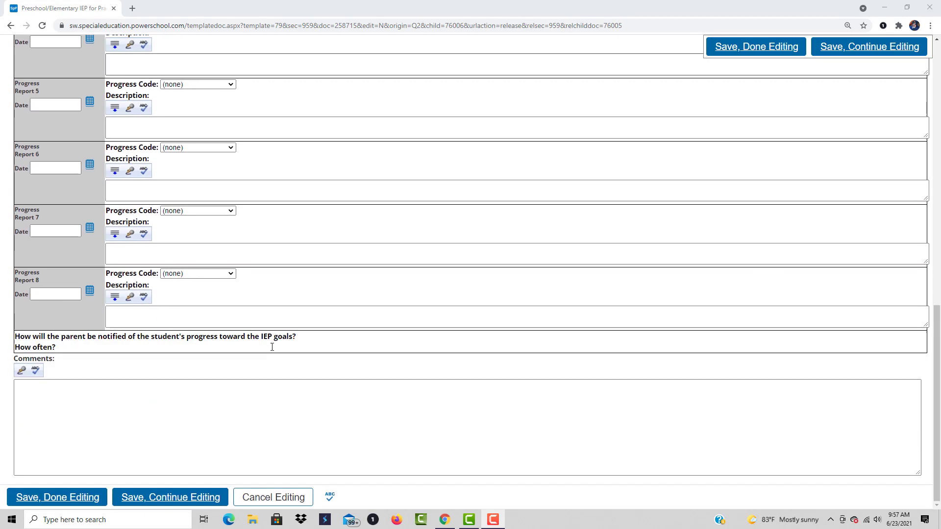
{"action": "left_click", "coordinate": [37, 430]}
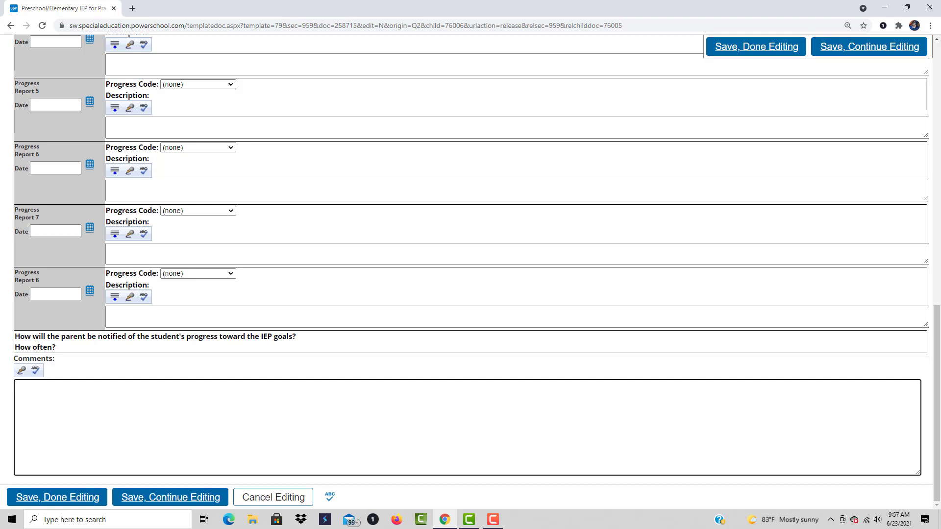
{"action": "key", "text": "F10"}
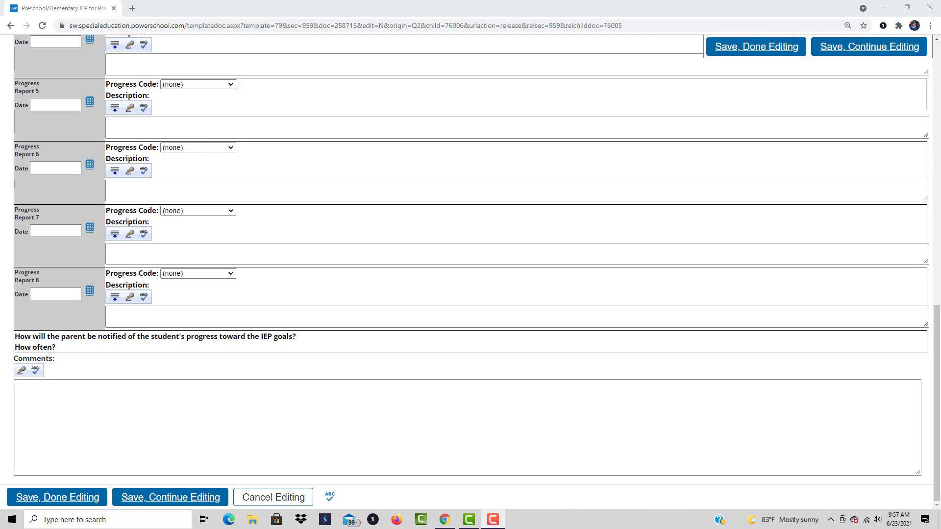
{"action": "scroll", "coordinate": [399, 258], "scroll_direction": "up", "scroll_amount": 15}
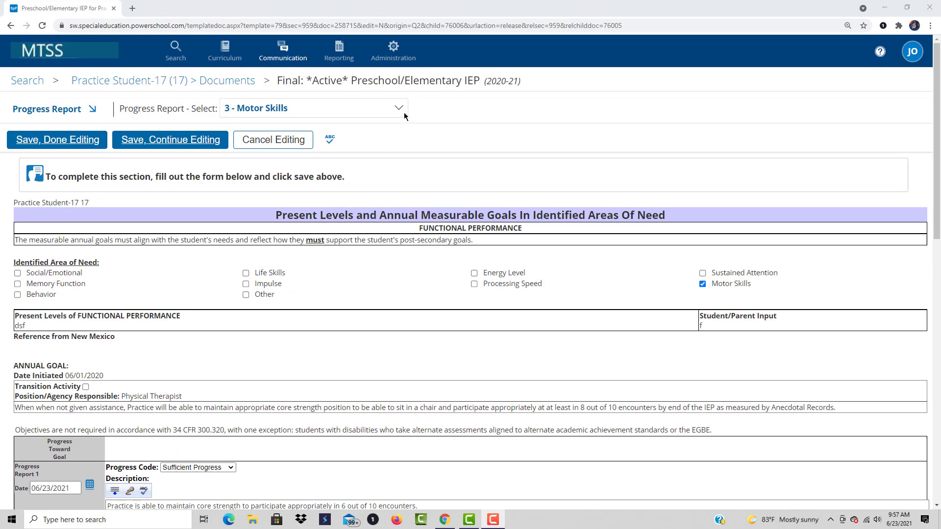
{"action": "left_click", "coordinate": [401, 111]}
{"action": "left_click", "coordinate": [369, 125]}
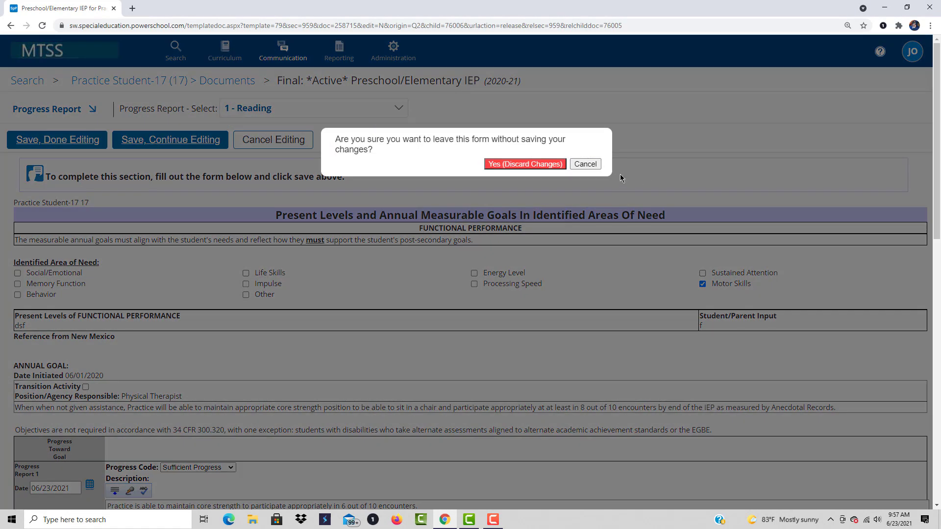
{"action": "left_click", "coordinate": [585, 164]}
Save the Motor Skills progress report, finish editing, and review the saved entry.
{"action": "left_click", "coordinate": [41, 143]}
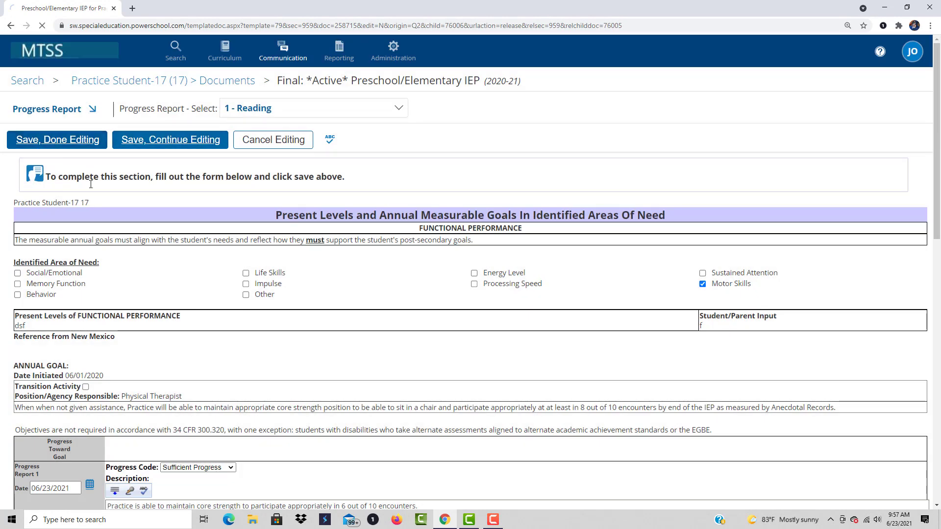
{"action": "scroll", "coordinate": [218, 311], "scroll_direction": "down", "scroll_amount": 3}
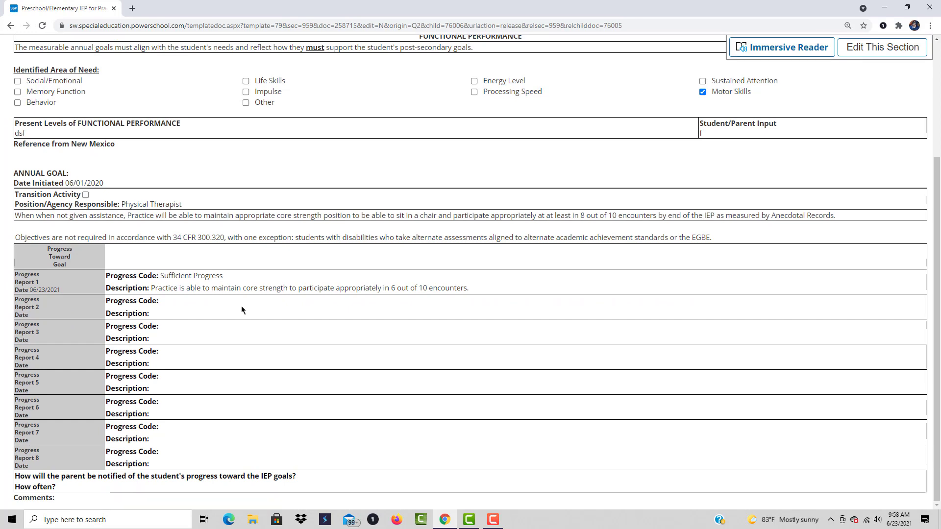
{"action": "scroll", "coordinate": [242, 309], "scroll_direction": "up", "scroll_amount": 3}
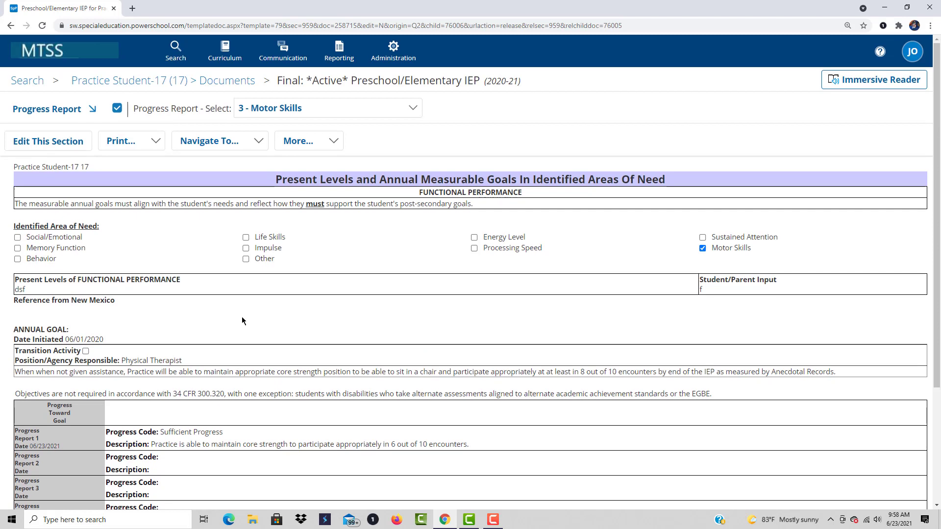
Switch to the 1 - Reading progress report and view its annual goal, data-point table and graph.
{"action": "left_click", "coordinate": [292, 106]}
{"action": "left_click", "coordinate": [287, 122]}
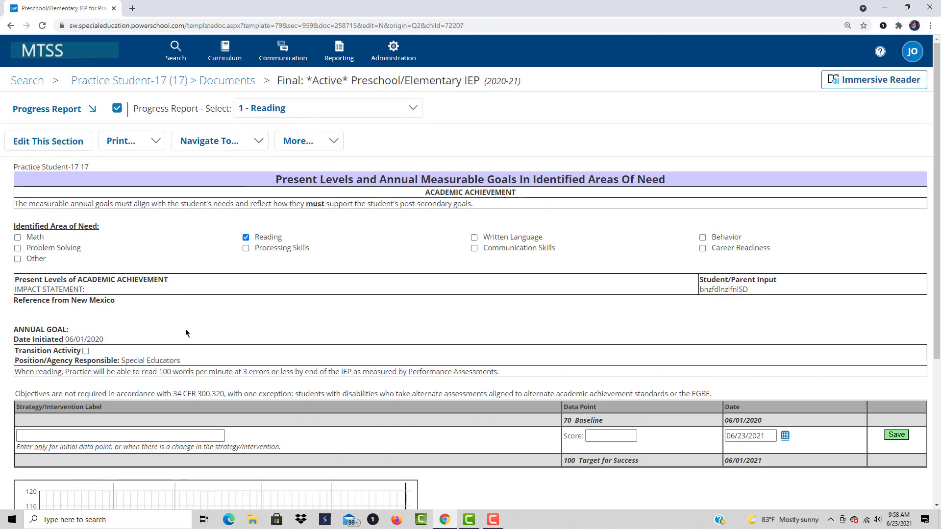
{"action": "scroll", "coordinate": [186, 332], "scroll_direction": "down", "scroll_amount": 3}
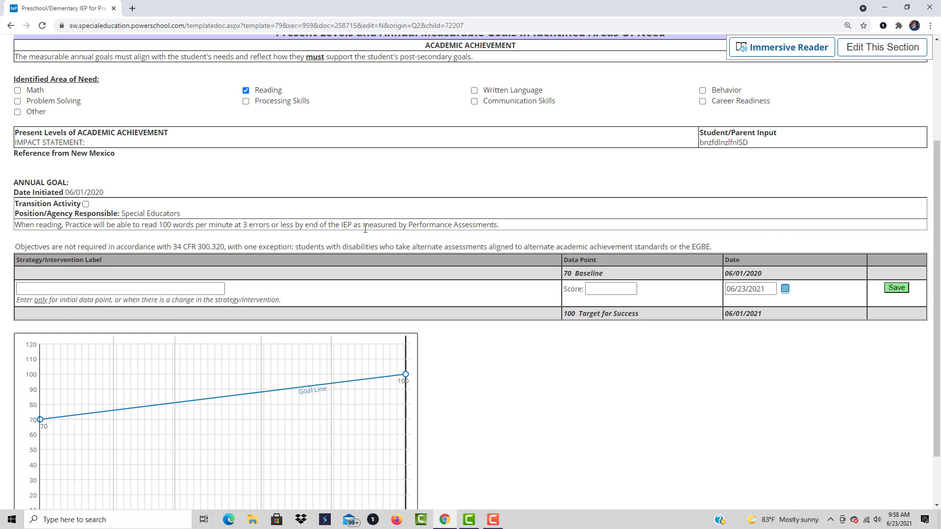
{"action": "scroll", "coordinate": [365, 228], "scroll_direction": "down", "scroll_amount": 1}
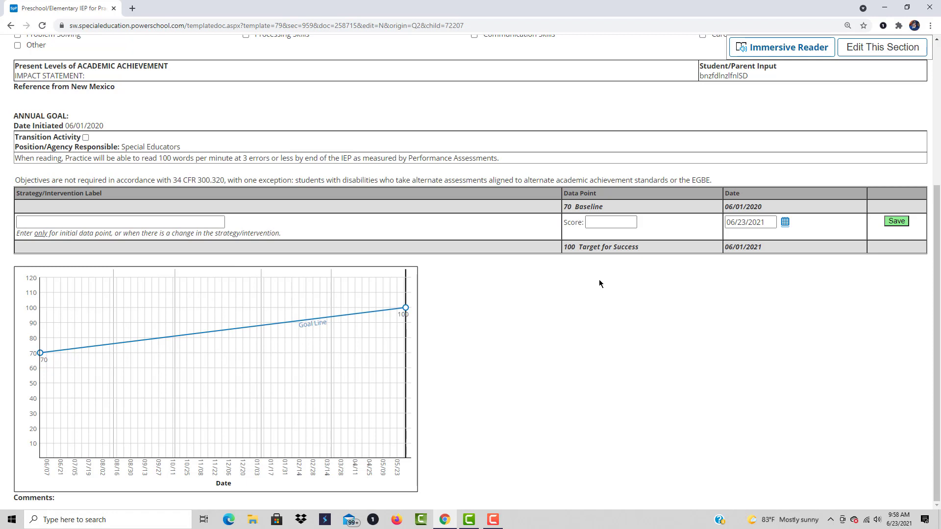
Set the date of the new data point for the reading goal to 07/01/2020.
{"action": "left_click", "coordinate": [784, 224]}
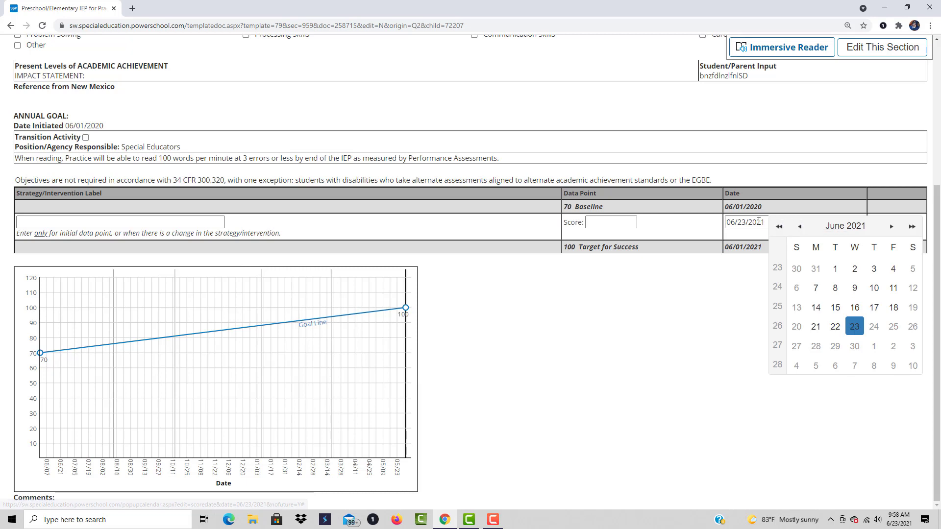
{"action": "left_click_drag", "start_coordinate": [760, 221], "coordinate": [725, 220]}
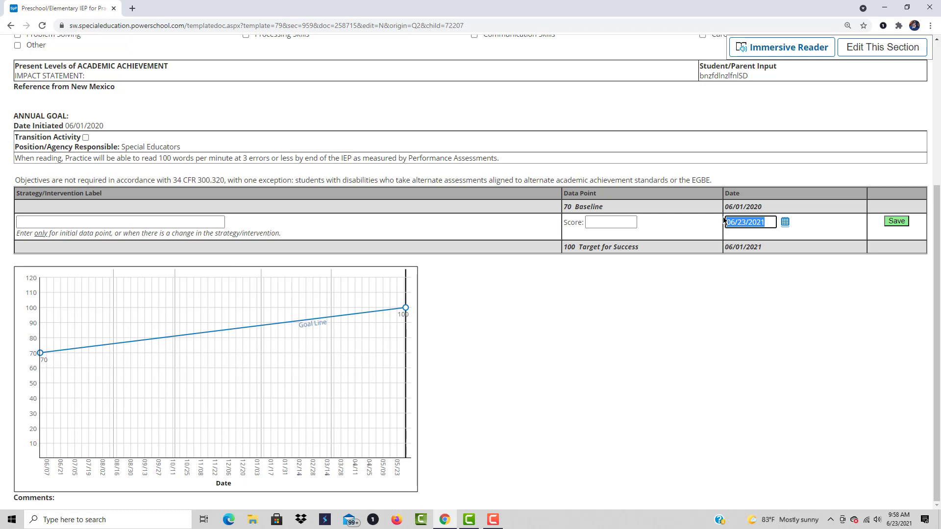
{"action": "type", "text": "06"}
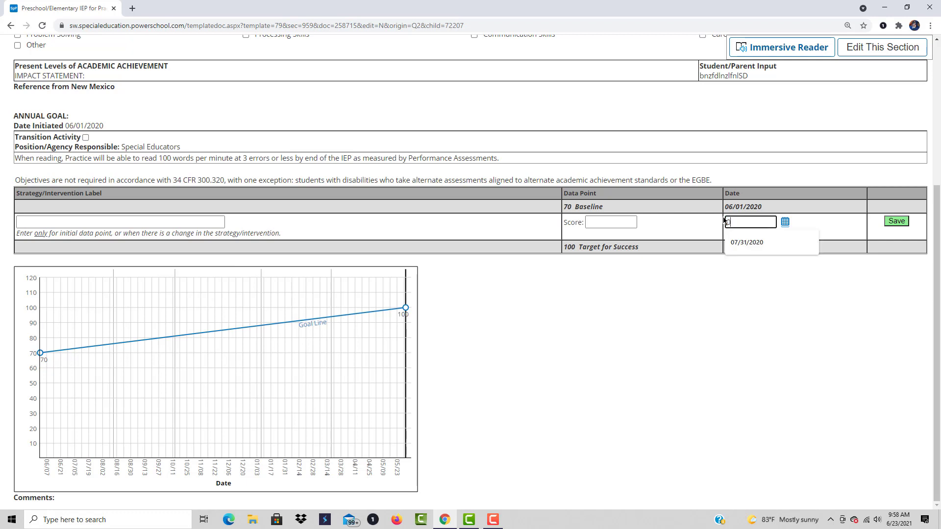
{"action": "key", "text": "BackSpace"}
{"action": "key", "text": "BackSpace"}
{"action": "type", "text": "07/01/2020"}
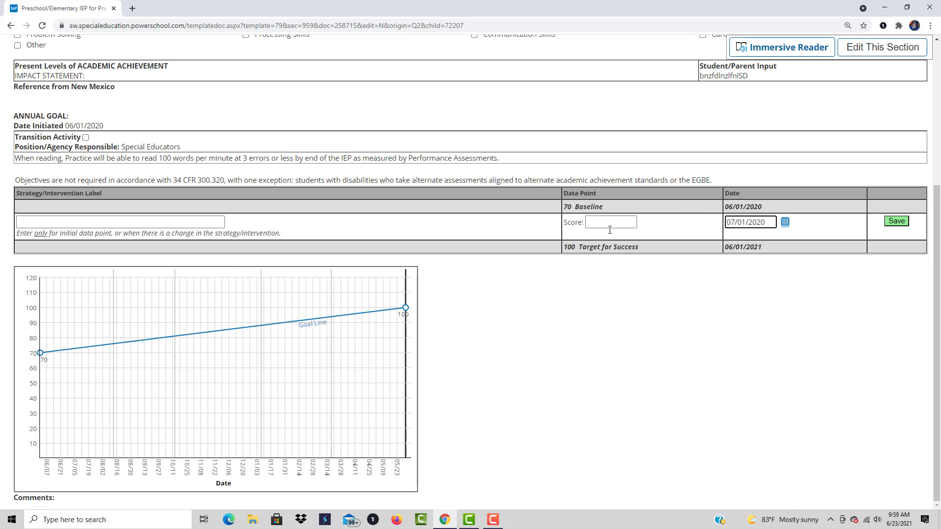
Enter a score of 72 for the 07/01/2020 reading data point and save it.
{"action": "left_click", "coordinate": [592, 221]}
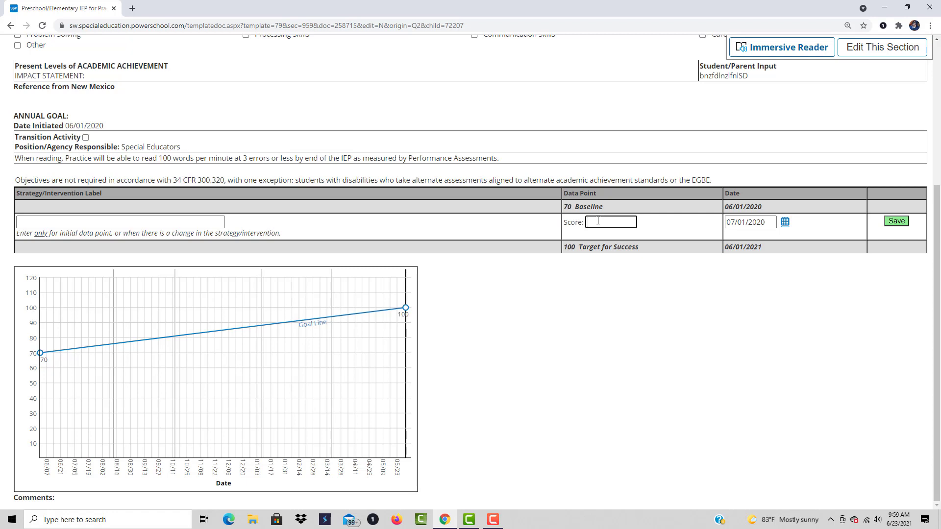
{"action": "type", "text": "72"}
{"action": "left_click", "coordinate": [905, 221]}
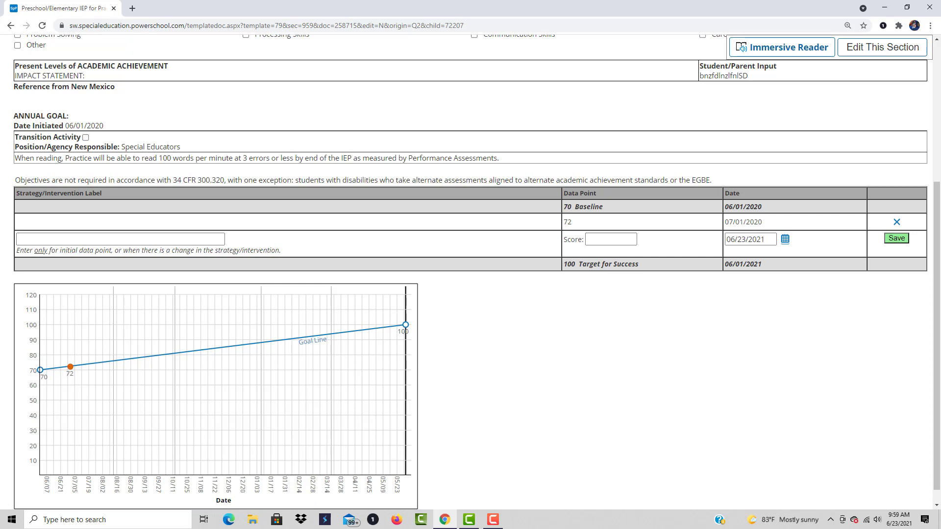
Add a reading data point with score 75, trying the date 08/01/2020 and replacing it with 09/01/2020.
{"action": "left_click", "coordinate": [621, 237]}
{"action": "left_click", "coordinate": [620, 238]}
{"action": "type", "text": "75"}
{"action": "key", "text": "Tab"}
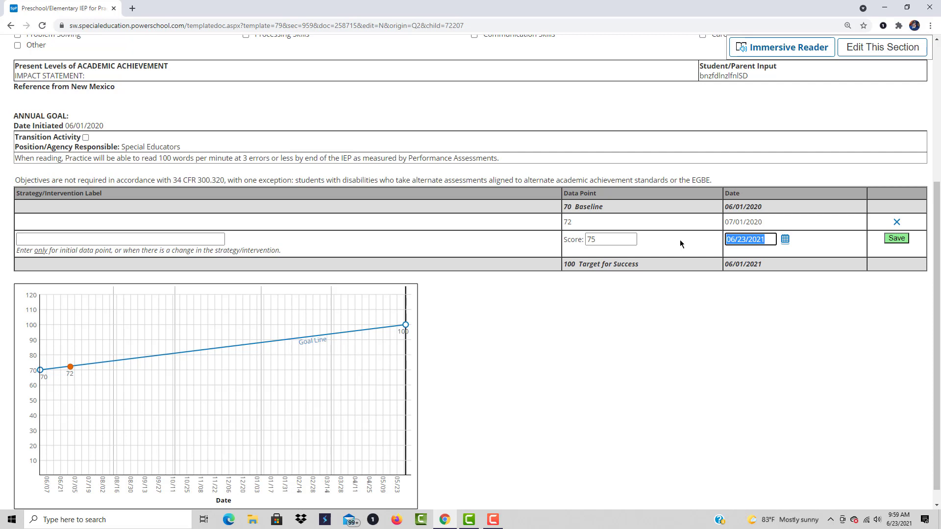
{"action": "type", "text": "08"}
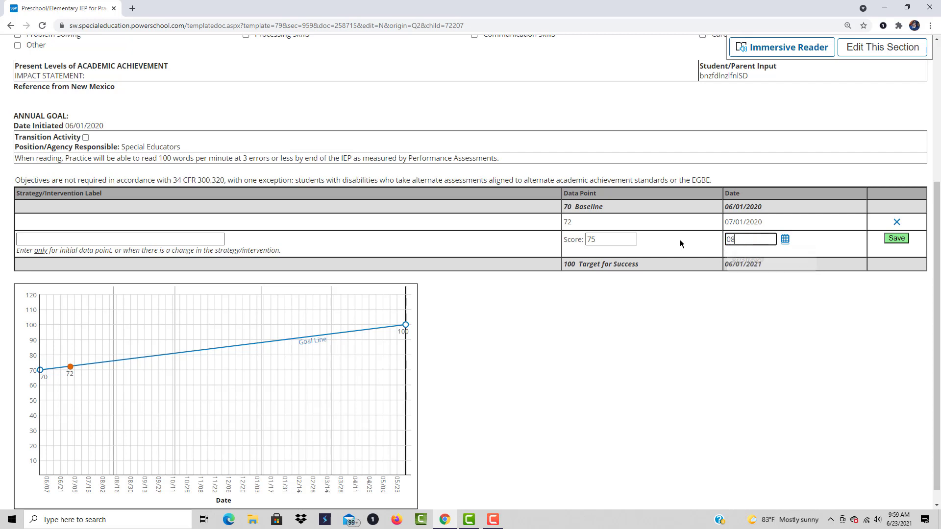
{"action": "type", "text": "/01/2020"}
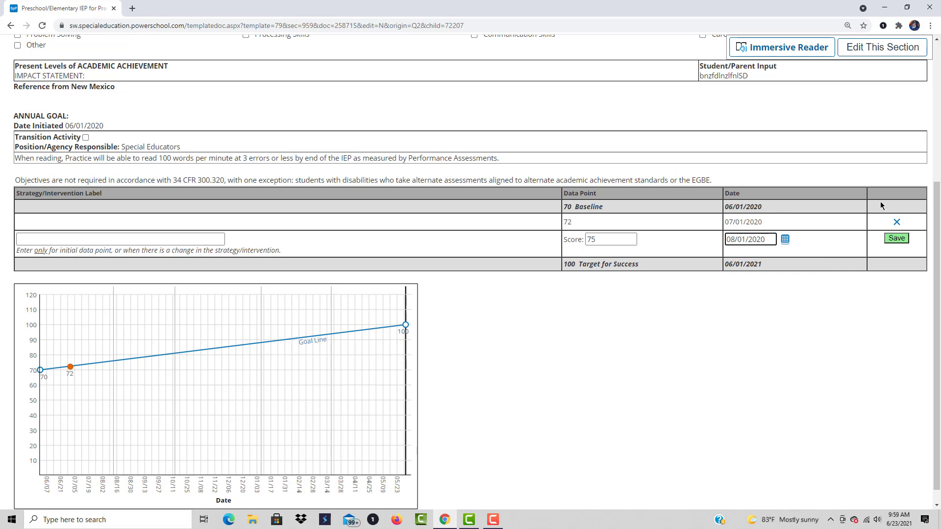
{"action": "left_click", "coordinate": [903, 240]}
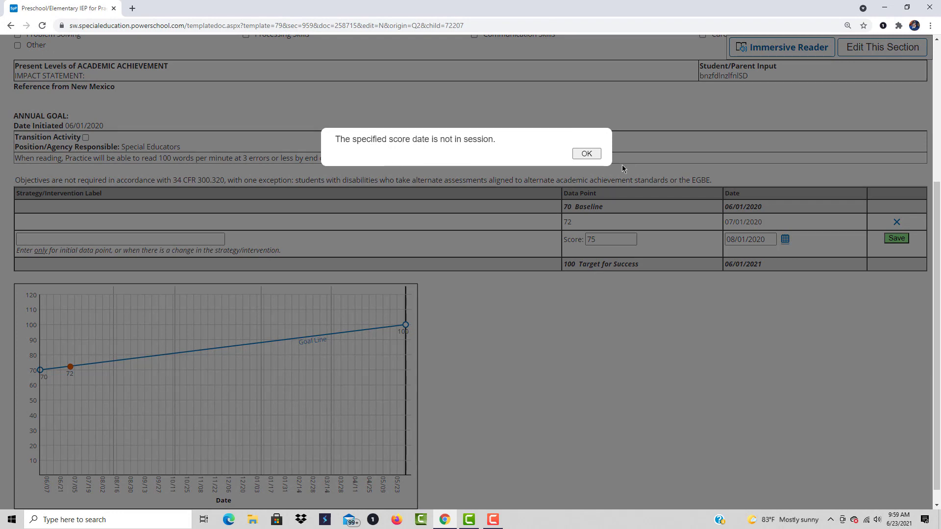
{"action": "left_click", "coordinate": [587, 153]}
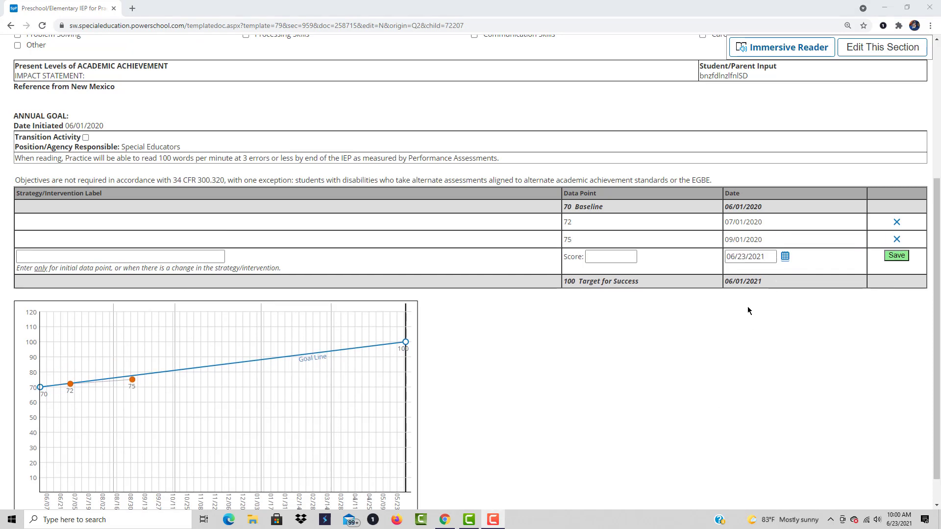
Add and save a reading data point with score 85 dated 10/01/2020.
{"action": "left_click", "coordinate": [591, 261]}
{"action": "left_click", "coordinate": [590, 254]}
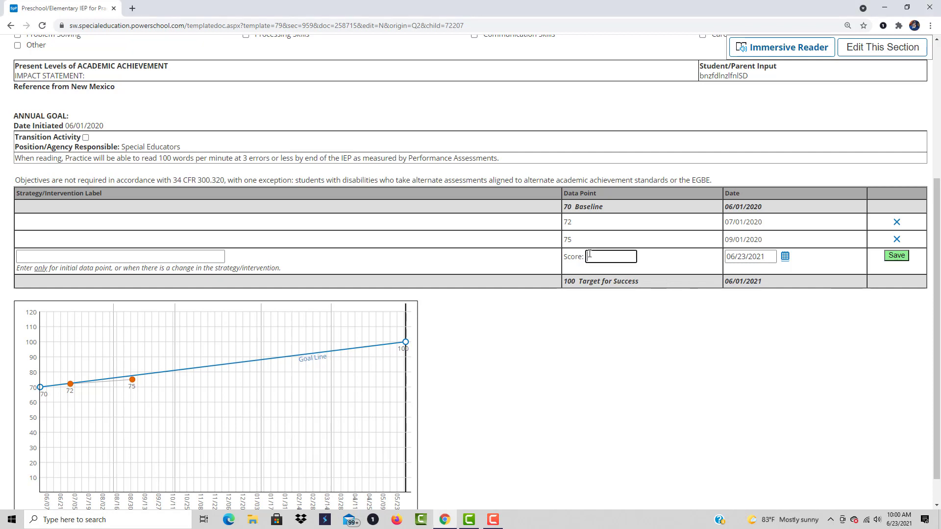
{"action": "type", "text": "85"}
{"action": "key", "text": "Tab"}
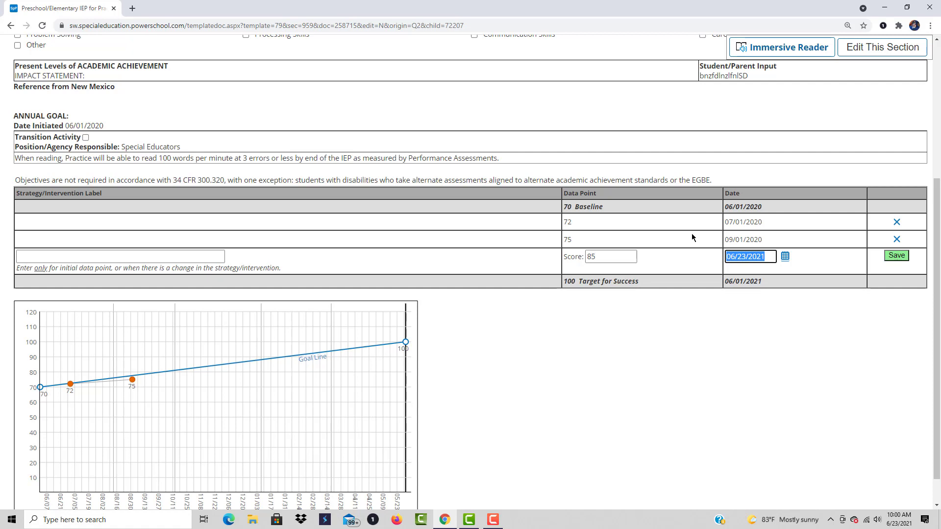
{"action": "type", "text": "10/01/20"}
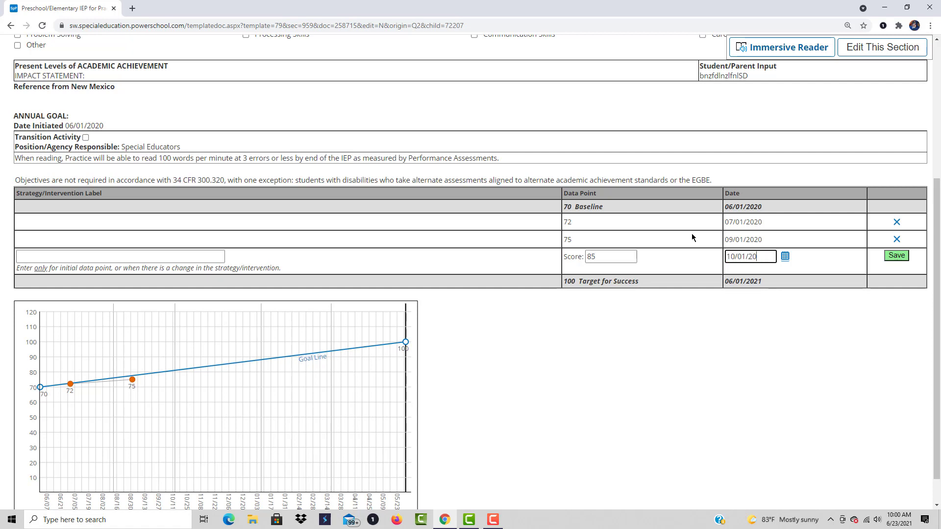
{"action": "type", "text": "20"}
{"action": "left_click", "coordinate": [896, 256]}
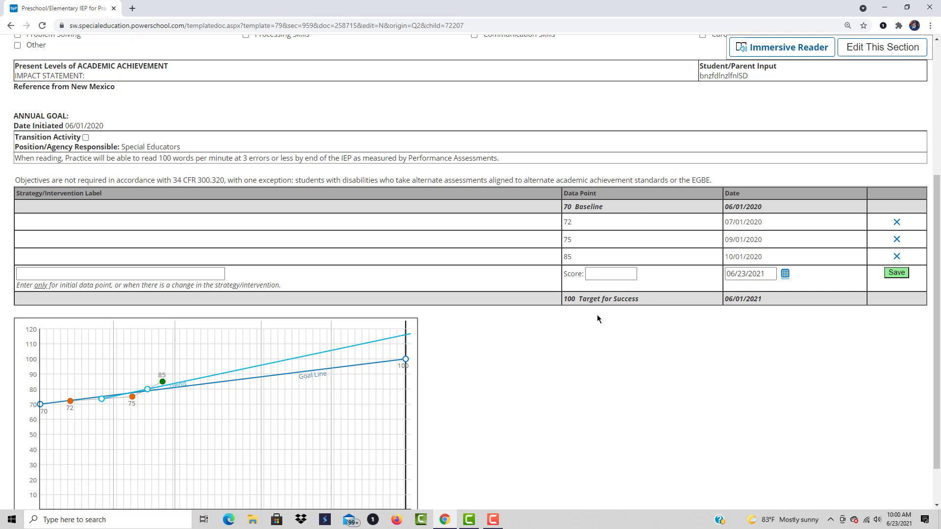
Add a reading data point with score 87, trying the date 11/01/2020 and replacing it with 11/05/2020.
{"action": "left_click", "coordinate": [601, 272]}
{"action": "left_click", "coordinate": [600, 272]}
{"action": "type", "text": "87"}
{"action": "left_click_drag", "start_coordinate": [768, 271], "coordinate": [680, 282]}
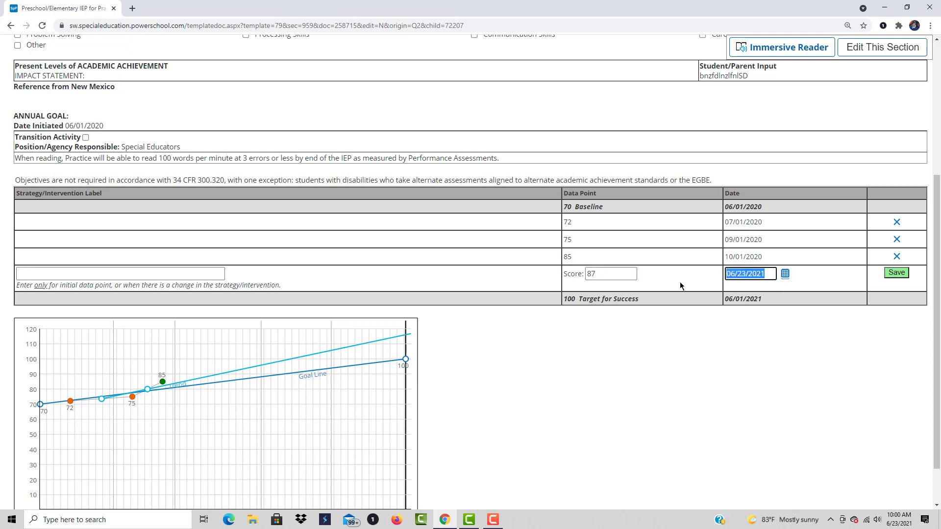
{"action": "type", "text": "11/01/2020"}
{"action": "left_click", "coordinate": [895, 275]}
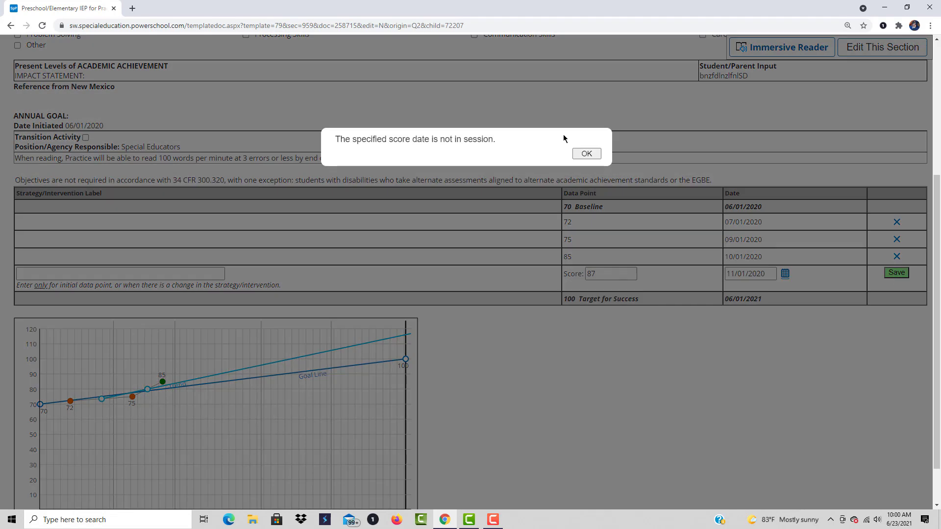
{"action": "left_click", "coordinate": [591, 156]}
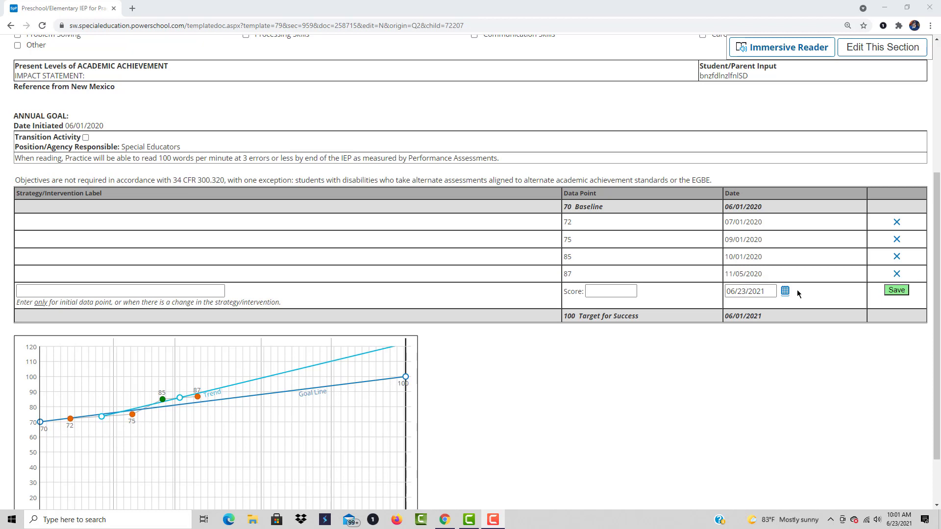
Add and save a reading data point with score 90 dated 12/08/2020.
{"action": "left_click", "coordinate": [633, 295]}
{"action": "left_click", "coordinate": [613, 294]}
{"action": "type", "text": "90"}
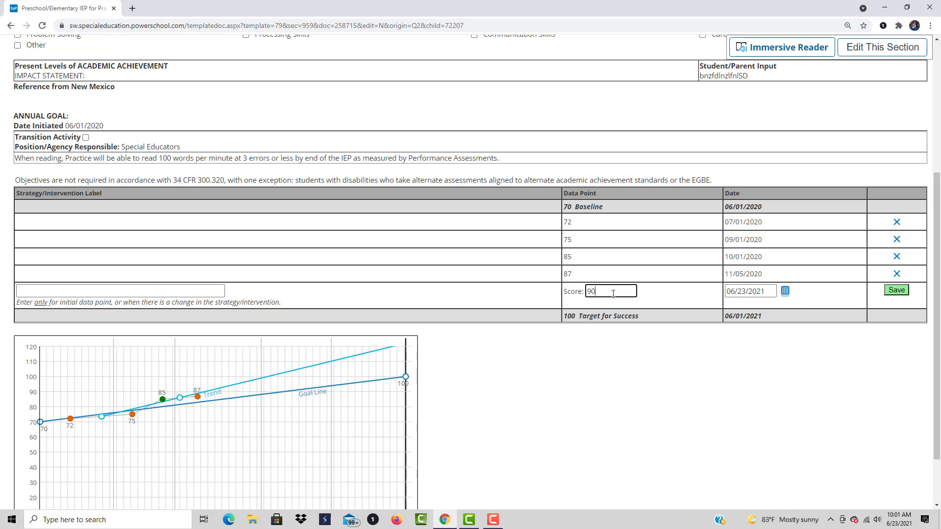
{"action": "key", "text": "Tab"}
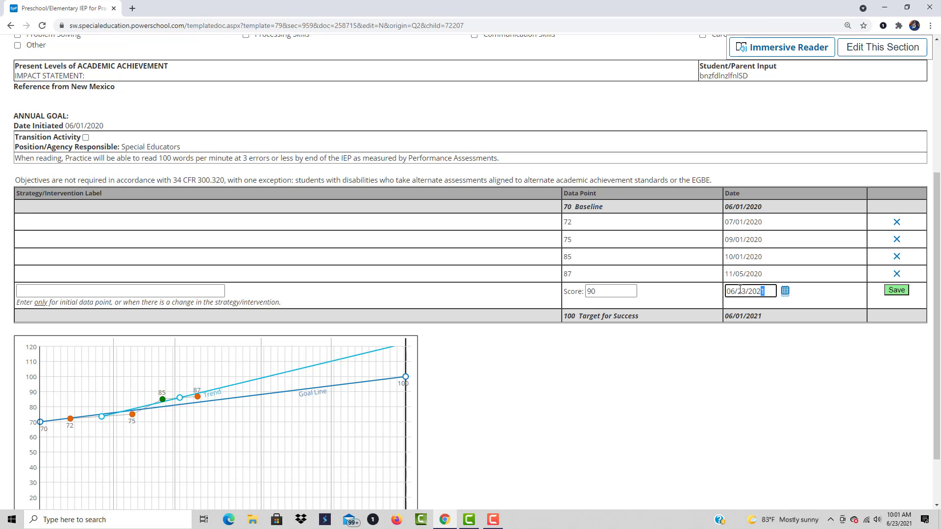
{"action": "type", "text": "12/08/2020"}
{"action": "left_click", "coordinate": [893, 291]}
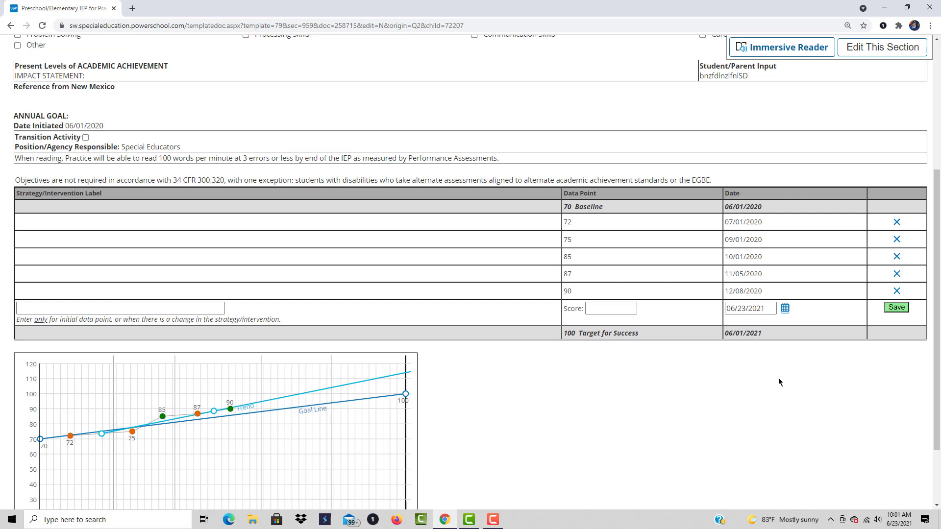
Add and save a reading data point with score 65 dated 03/09/2021.
{"action": "left_click", "coordinate": [620, 309]}
{"action": "type", "text": "03/09/2021"}
{"action": "left_click_drag", "start_coordinate": [626, 304], "coordinate": [541, 303]}
{"action": "key", "text": "ctrl+c"}
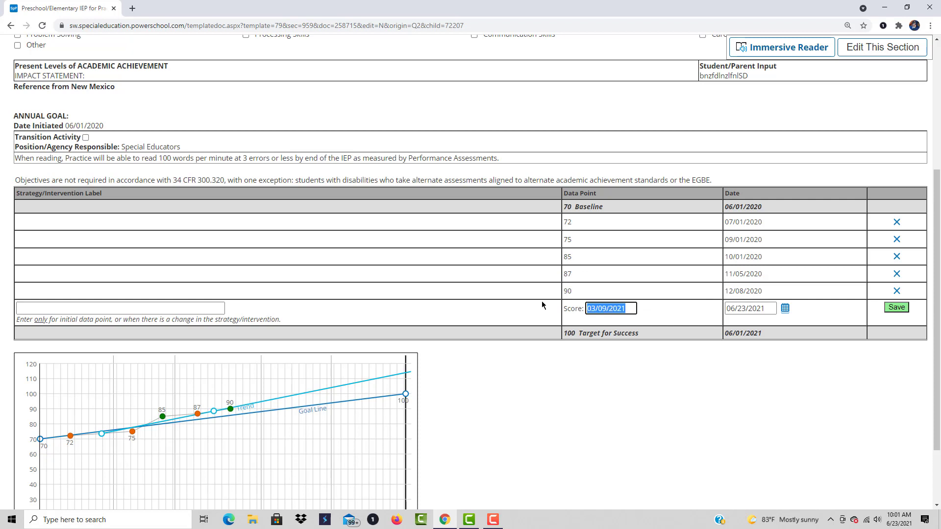
{"action": "left_click_drag", "start_coordinate": [765, 308], "coordinate": [704, 312]}
{"action": "key", "text": "ctrl+v"}
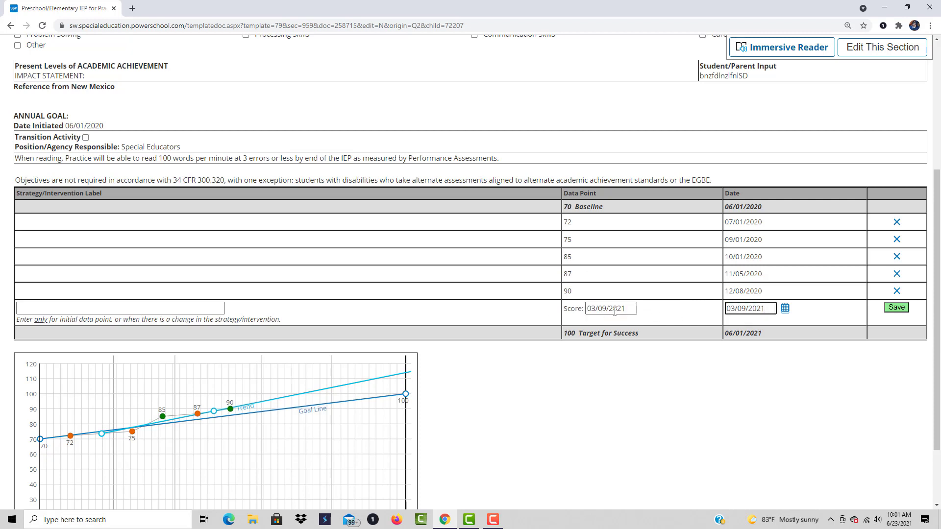
{"action": "left_click_drag", "start_coordinate": [632, 308], "coordinate": [560, 306]}
{"action": "key", "text": "BackSpace"}
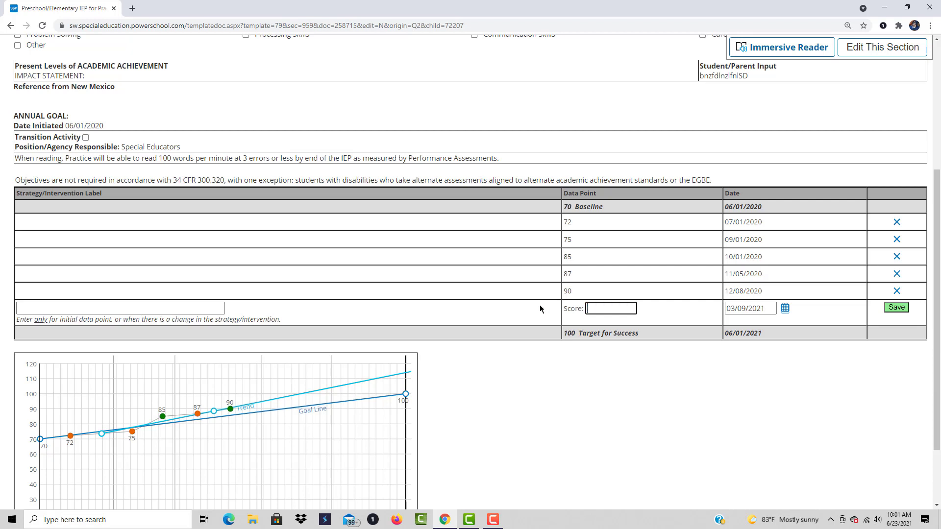
{"action": "type", "text": "65"}
{"action": "left_click", "coordinate": [890, 311]}
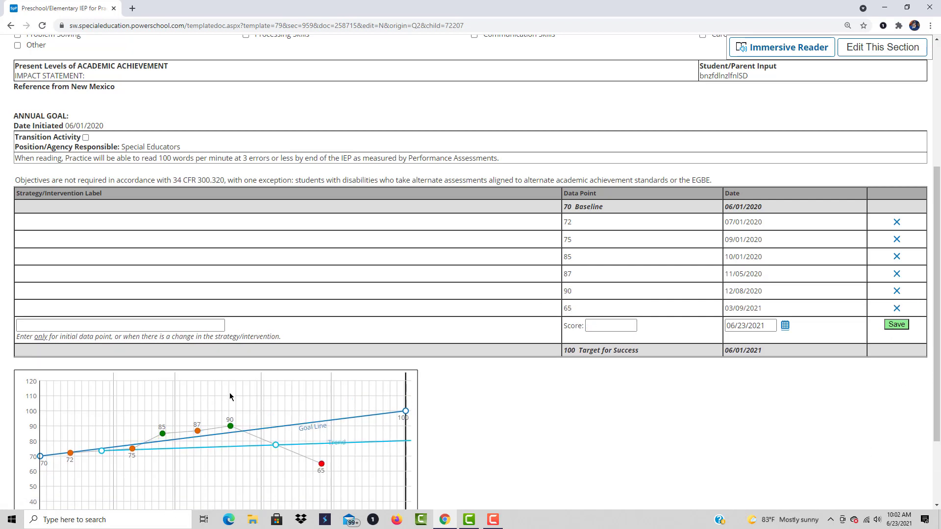
Review the reading graph, enter a new data point with score 120, and try to save it with the date 05/20/2020.
{"action": "scroll", "coordinate": [230, 394], "scroll_direction": "down", "scroll_amount": 2}
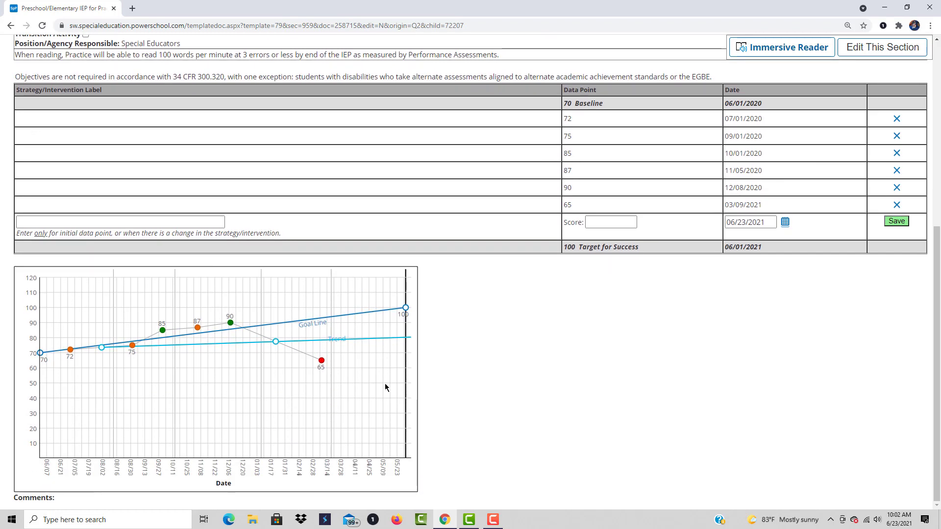
{"action": "scroll", "coordinate": [387, 400], "scroll_direction": "up", "scroll_amount": 6}
{"action": "scroll", "coordinate": [392, 404], "scroll_direction": "down", "scroll_amount": 6}
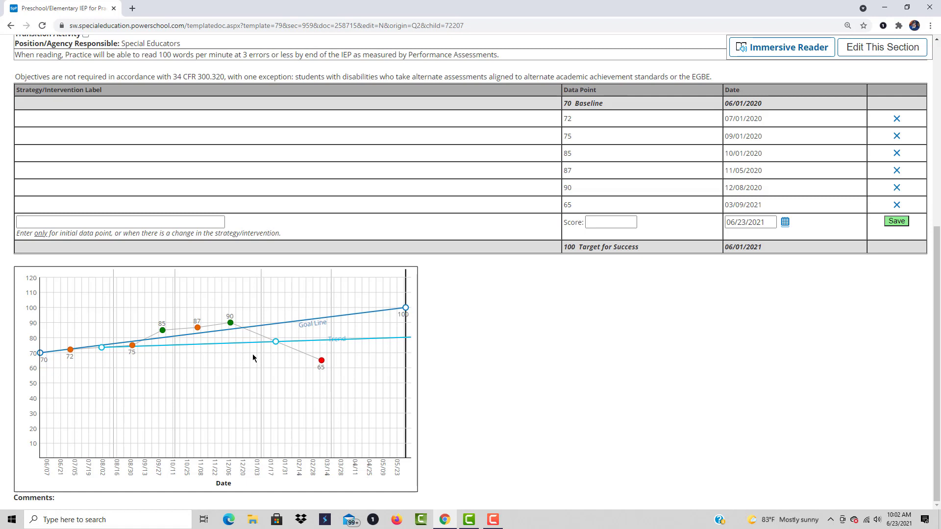
{"action": "left_click", "coordinate": [610, 227]}
{"action": "type", "text": "0"}
{"action": "key", "text": "BackSpace"}
{"action": "type", "text": "05/20/2"}
{"action": "key", "text": "Tab"}
{"action": "type", "text": "05/"}
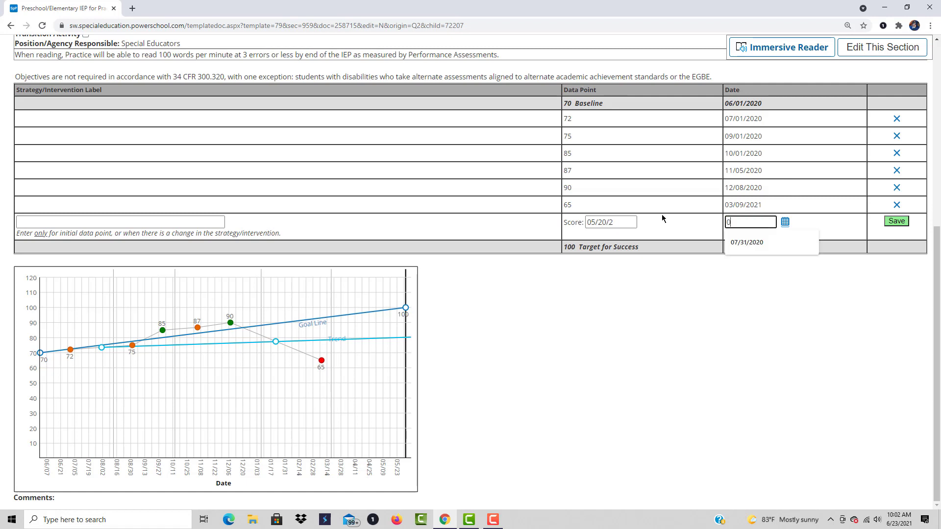
{"action": "type", "text": "20/2020"}
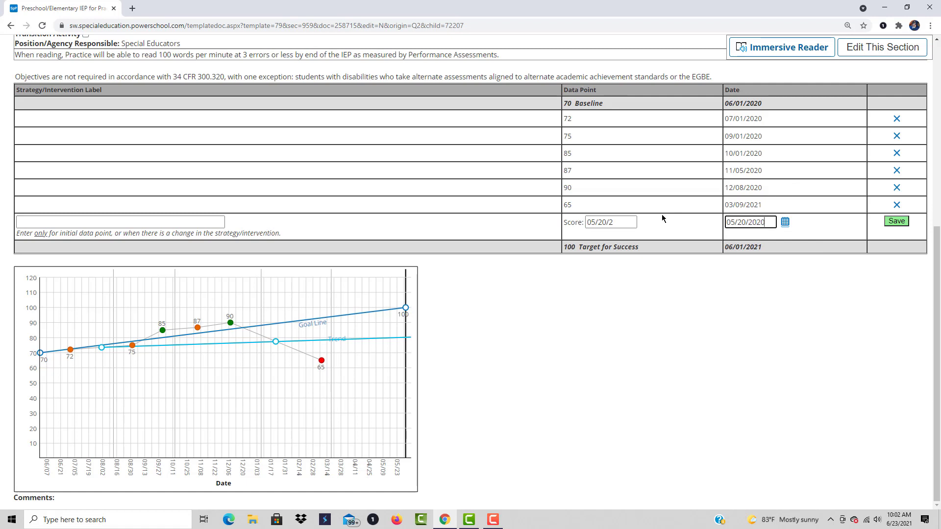
{"action": "key", "text": "shift+Tab"}
{"action": "key", "text": "BackSpace"}
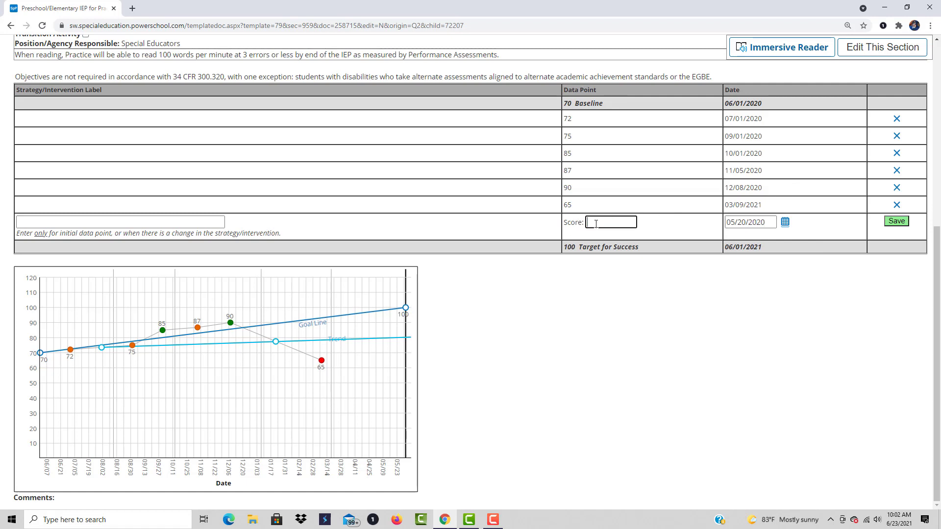
{"action": "type", "text": "120"}
{"action": "left_click", "coordinate": [896, 221]}
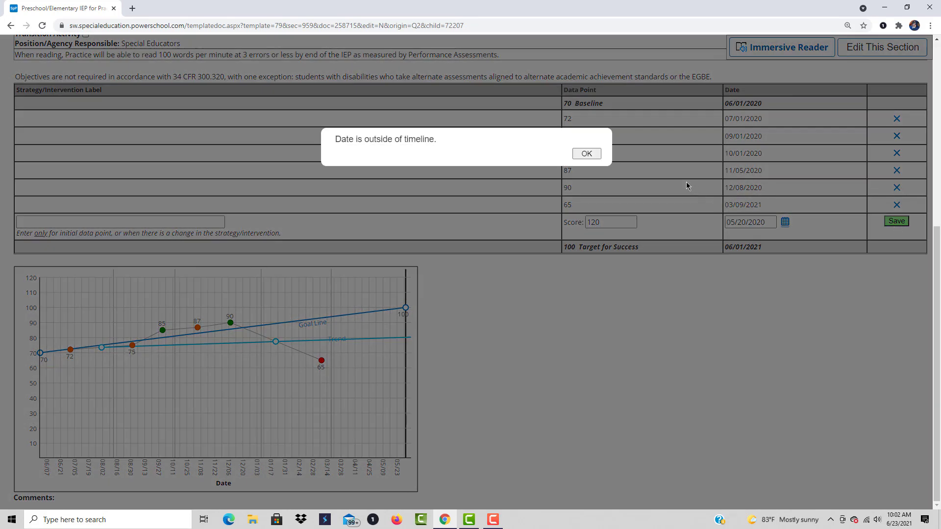
{"action": "left_click", "coordinate": [599, 156]}
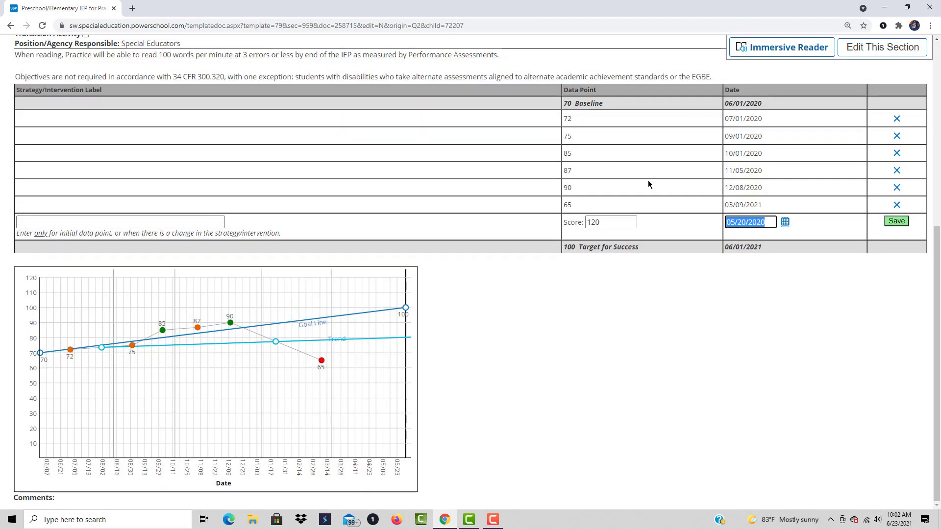
Try to save the data point with score 120 using the dates 05/22/2020 and 05/22/2021.
{"action": "left_click", "coordinate": [771, 220]}
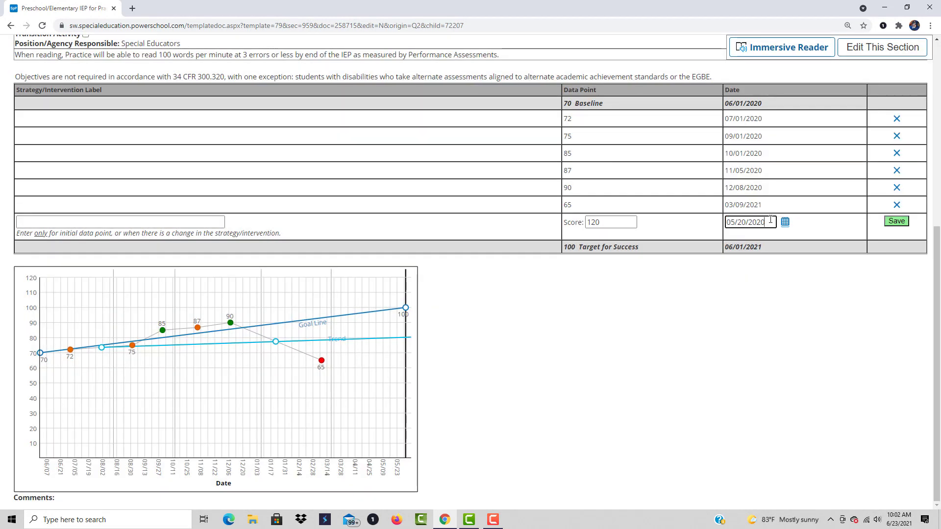
{"action": "left_click_drag", "start_coordinate": [745, 222], "coordinate": [743, 222]}
{"action": "type", "text": "2"}
{"action": "left_click", "coordinate": [897, 221]}
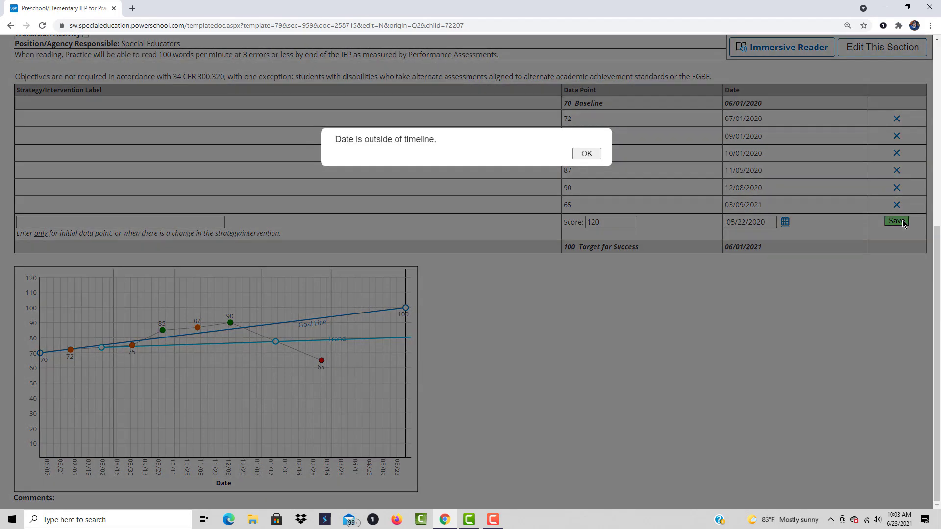
{"action": "left_click", "coordinate": [587, 153]}
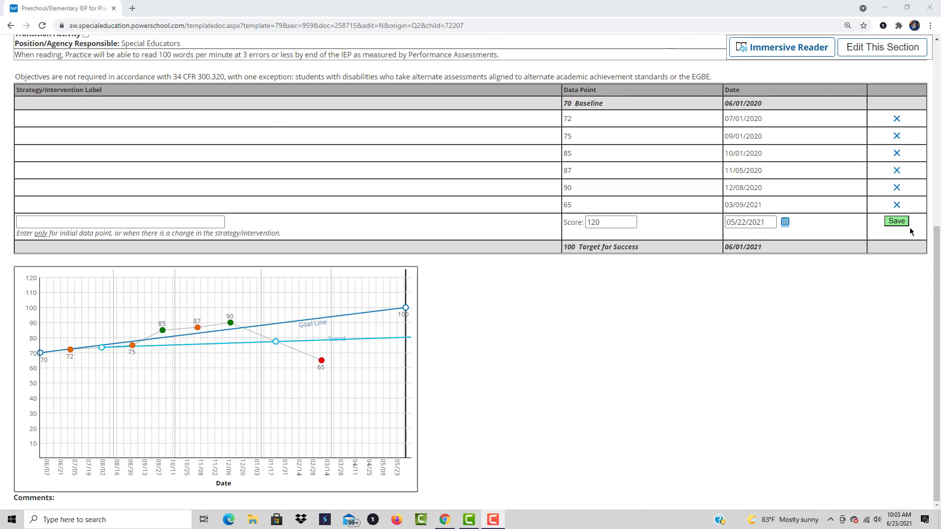
{"action": "left_click", "coordinate": [897, 221]}
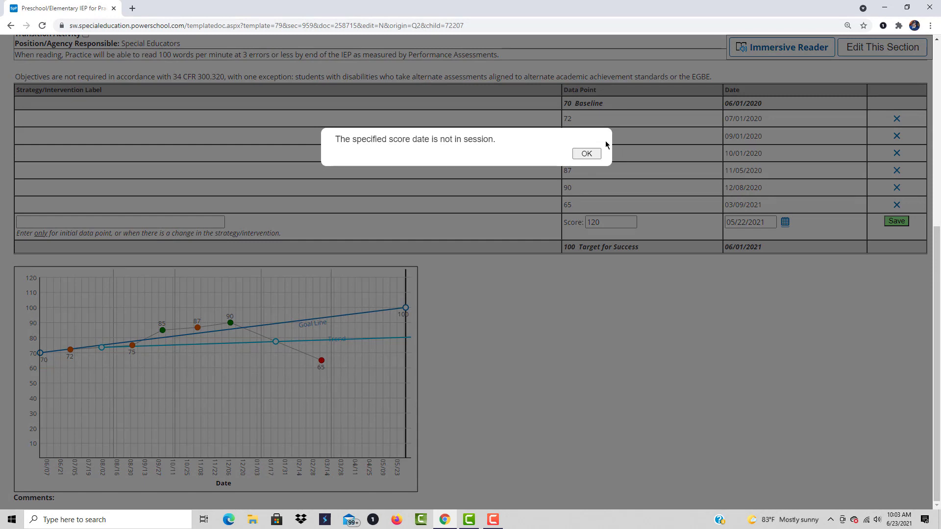
{"action": "left_click", "coordinate": [590, 153]}
Set the date of the data point with score 120 to 05/25/2021, save it, and view the updated graph.
{"action": "left_click", "coordinate": [746, 218]}
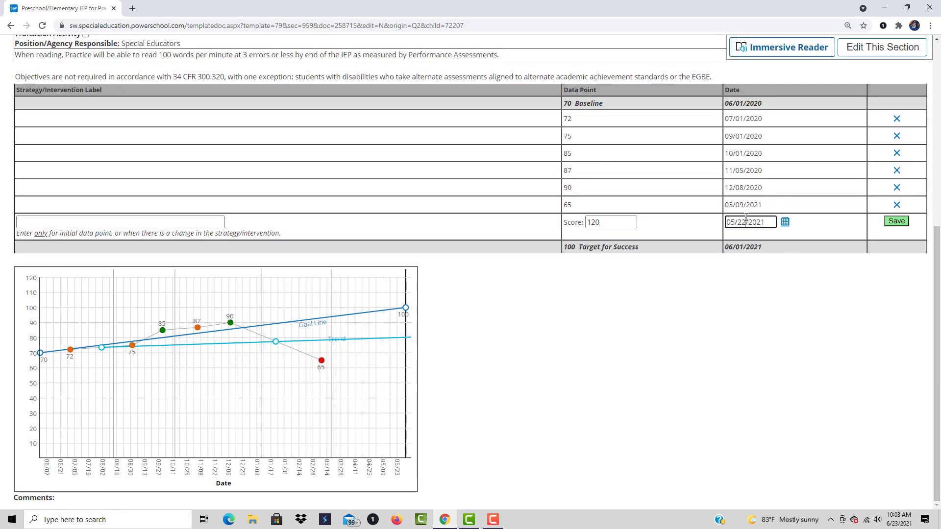
{"action": "key", "text": "BackSpace"}
{"action": "type", "text": "5"}
{"action": "left_click", "coordinate": [901, 222]}
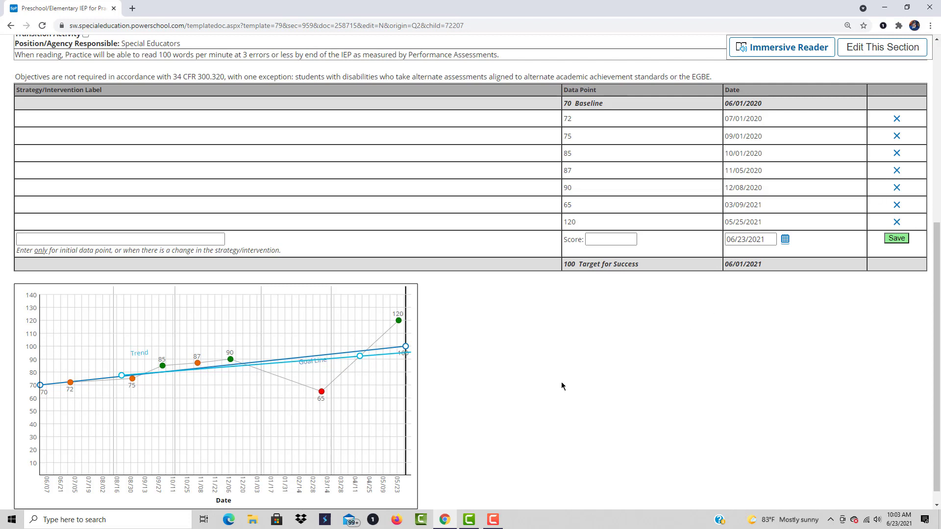
{"action": "scroll", "coordinate": [544, 397], "scroll_direction": "down", "scroll_amount": 1}
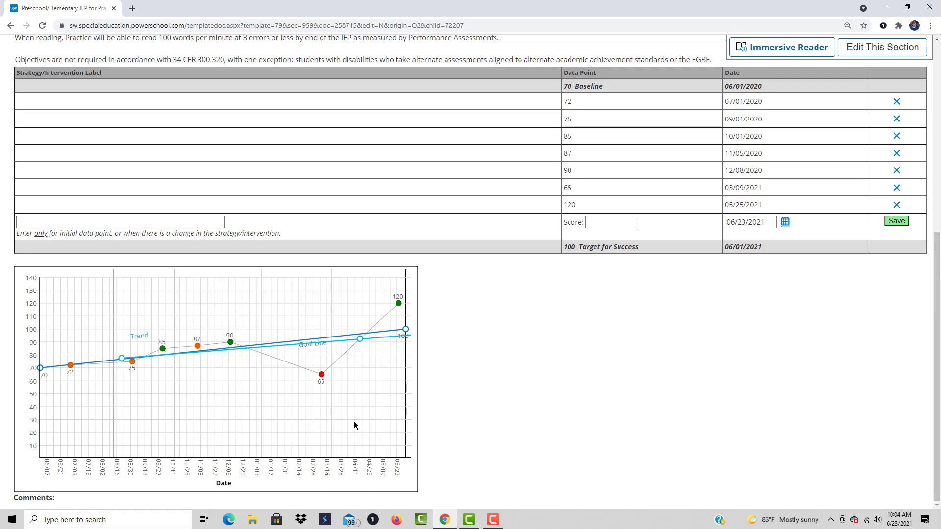
Print the selected annual measurable goals, including 1 - Reading, 2 - Math and 3 - Motor Skills.
{"action": "scroll", "coordinate": [200, 428], "scroll_direction": "up", "scroll_amount": 7}
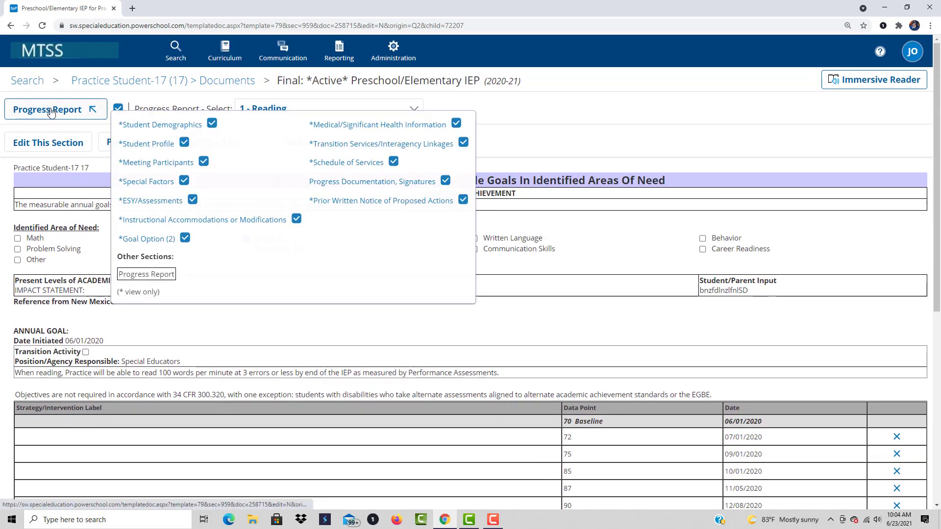
{"action": "left_click", "coordinate": [158, 143]}
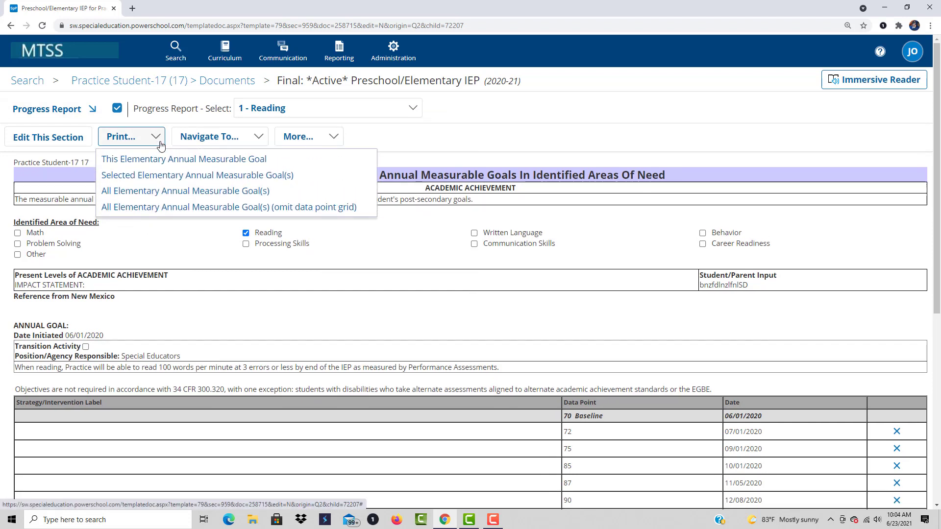
{"action": "left_click", "coordinate": [178, 174]}
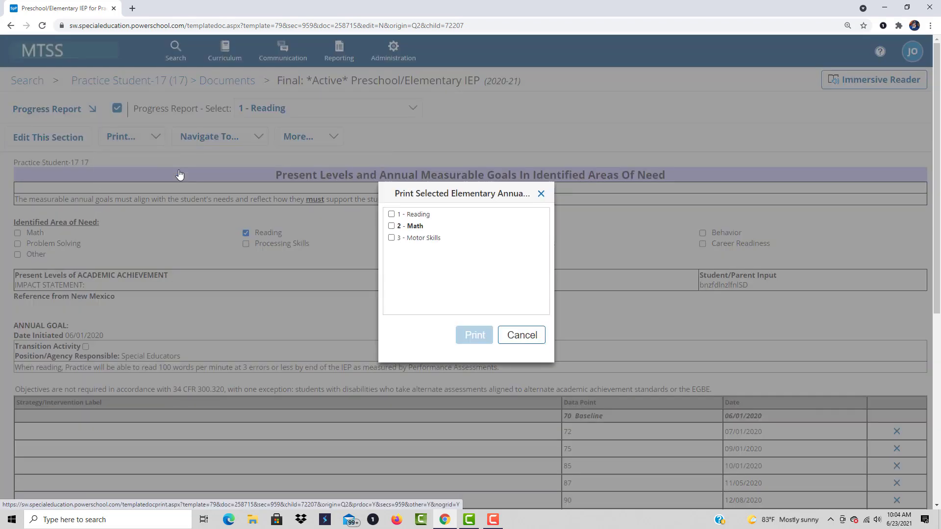
{"action": "left_click", "coordinate": [391, 214]}
{"action": "left_click", "coordinate": [391, 226]}
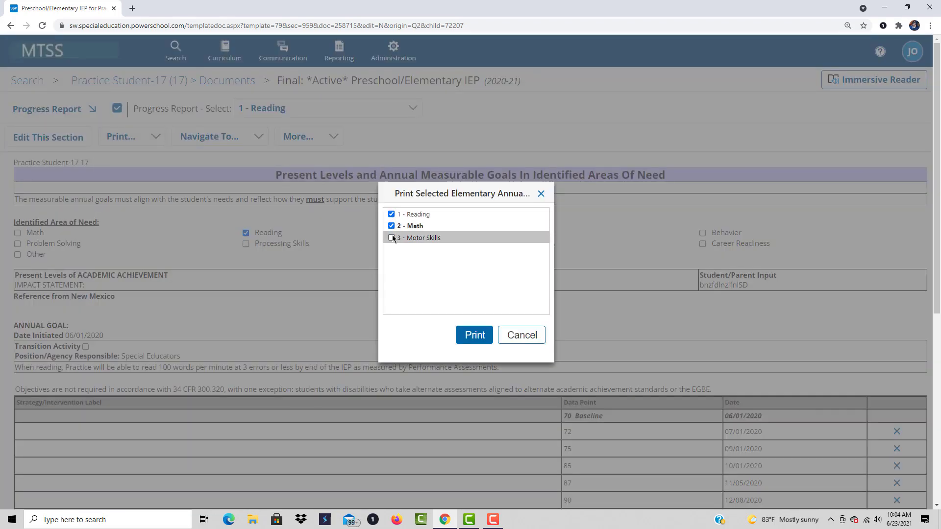
{"action": "left_click", "coordinate": [392, 238]}
{"action": "left_click", "coordinate": [475, 335]}
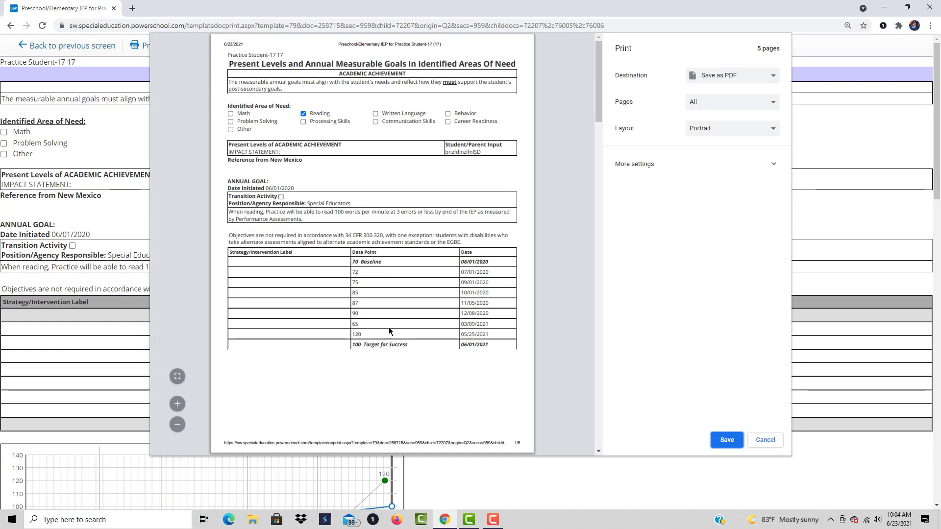
Review the print preview pages for the Reading, Math and Motor Skills goals and save them as a PDF.
{"action": "scroll", "coordinate": [380, 310], "scroll_direction": "down", "scroll_amount": 8}
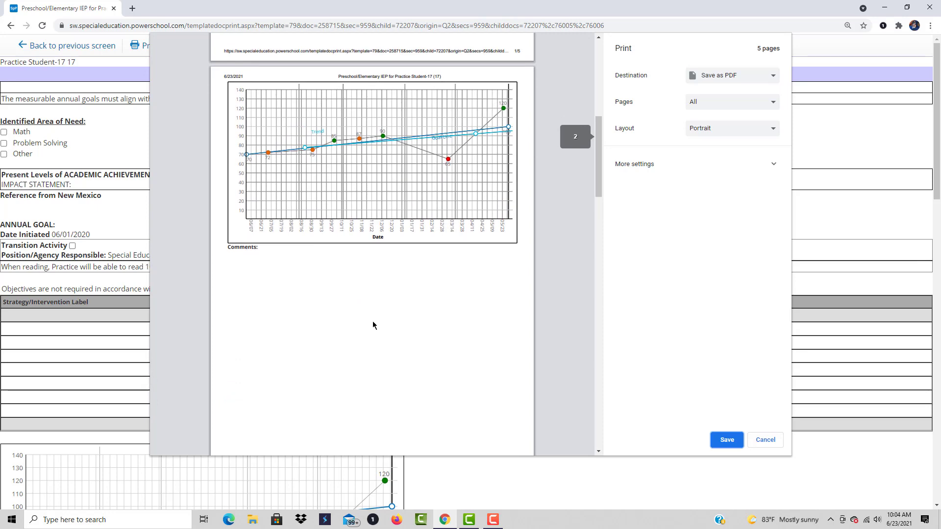
{"action": "scroll", "coordinate": [373, 322], "scroll_direction": "down", "scroll_amount": 9}
{"action": "scroll", "coordinate": [372, 324], "scroll_direction": "down", "scroll_amount": 13}
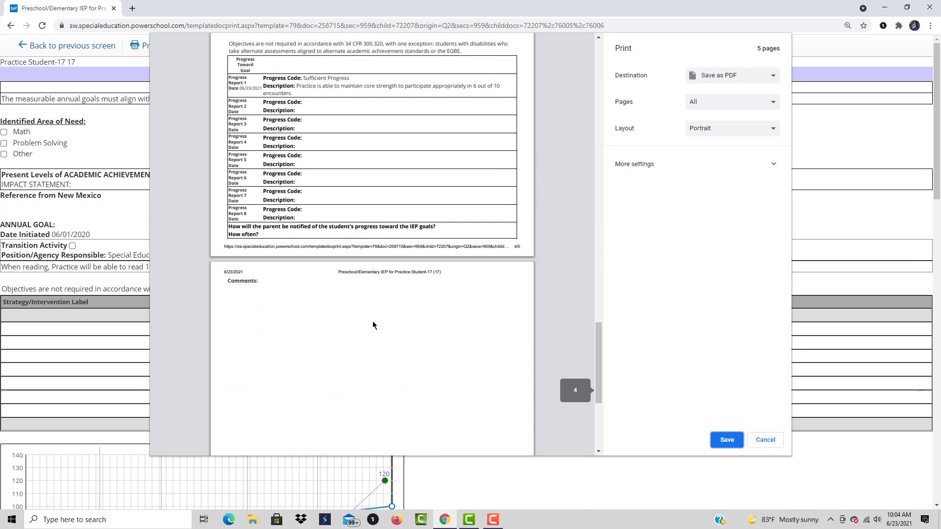
{"action": "scroll", "coordinate": [372, 324], "scroll_direction": "up", "scroll_amount": 3}
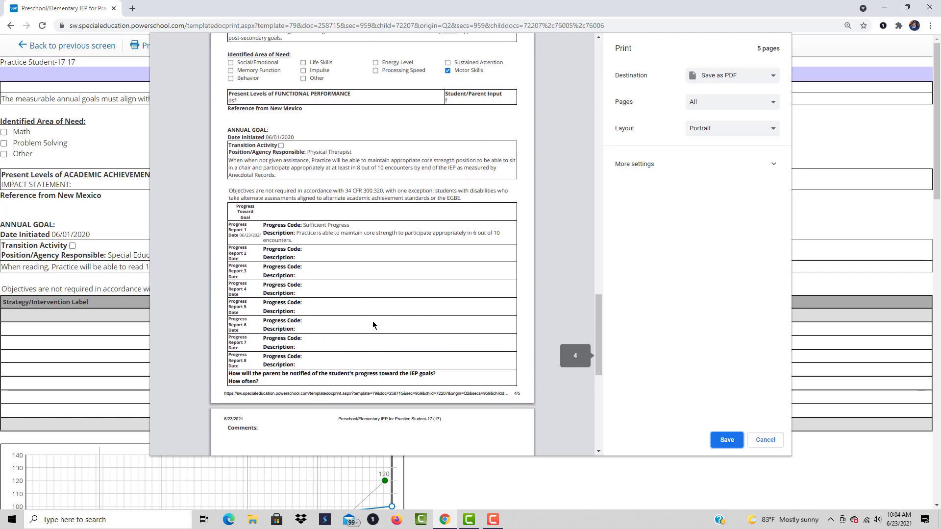
{"action": "scroll", "coordinate": [373, 322], "scroll_direction": "up", "scroll_amount": 6}
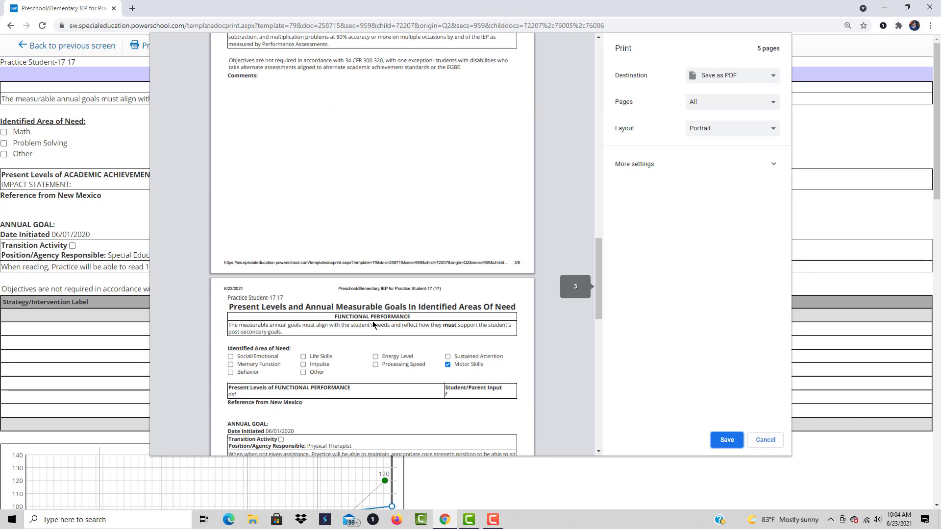
{"action": "left_click", "coordinate": [721, 441]}
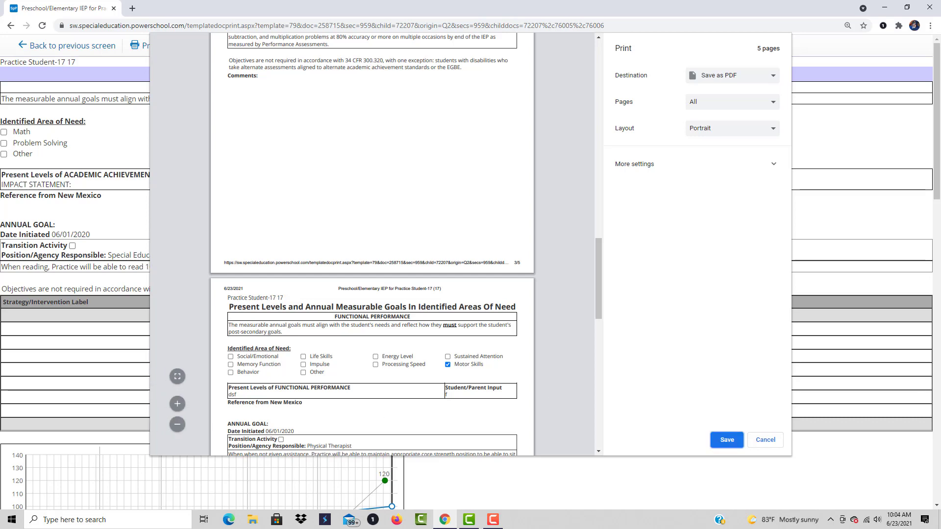